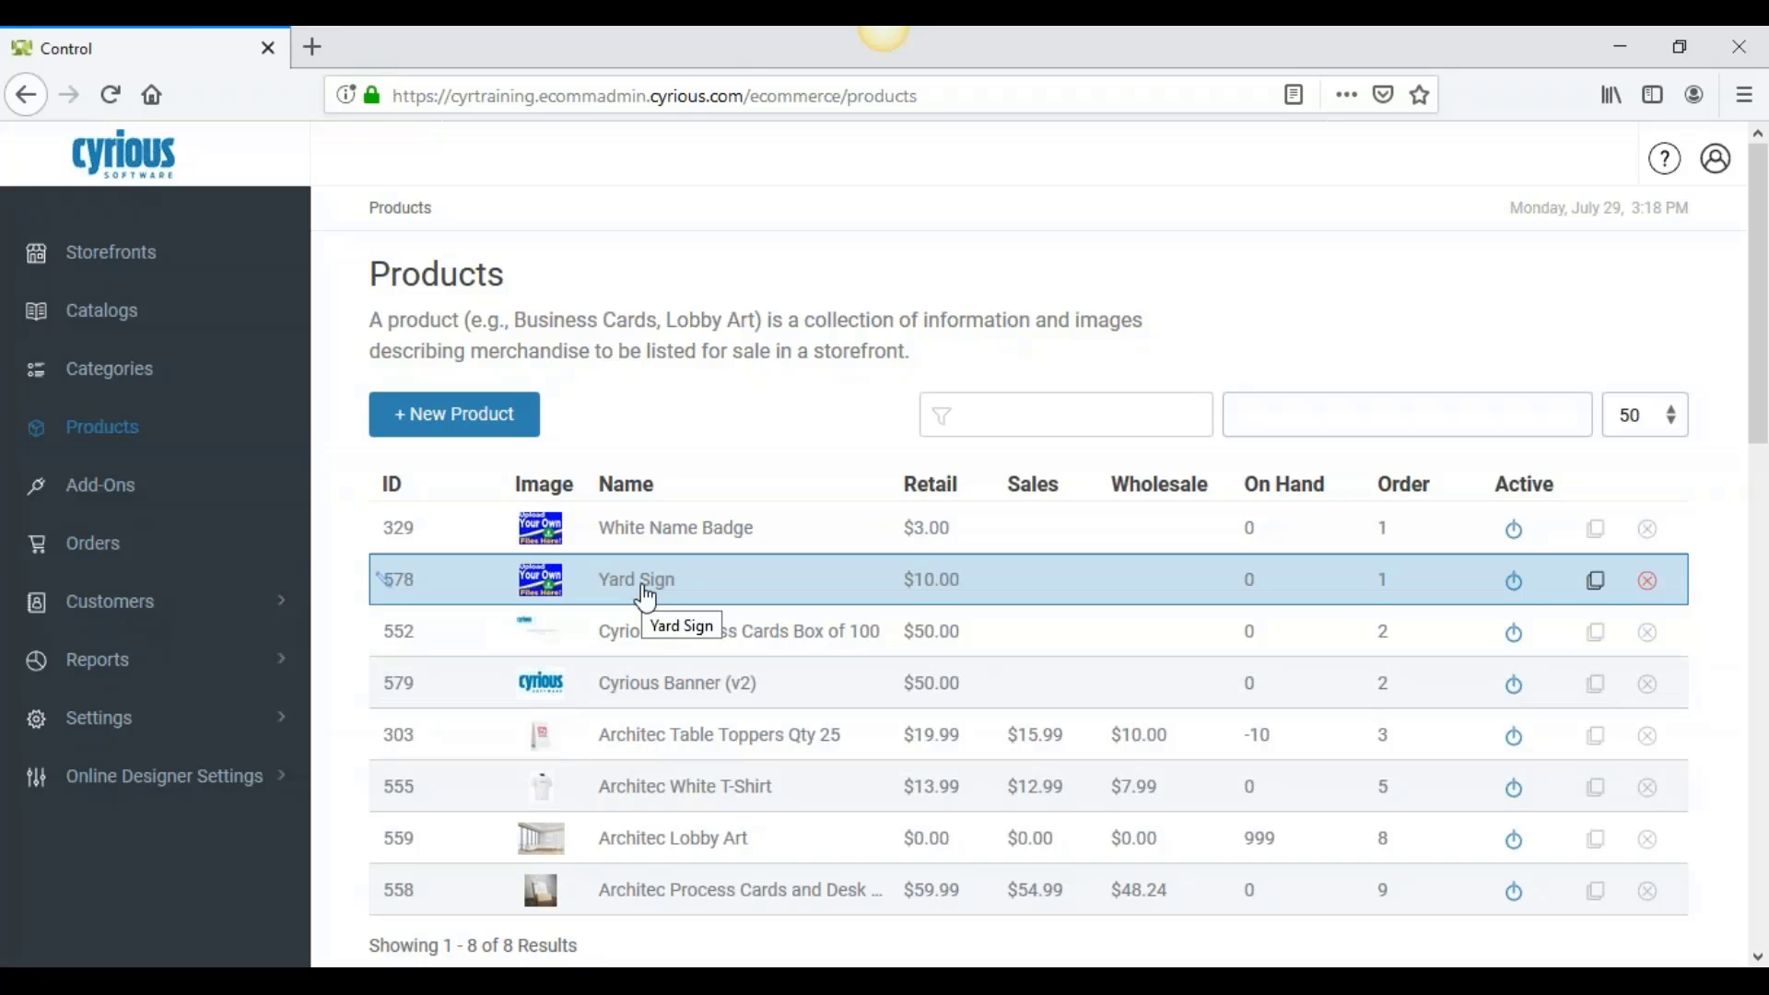
- Open the Yard Sign product and check the product choices under Control Integration, keeping Digital Prints
left_click(645, 592)
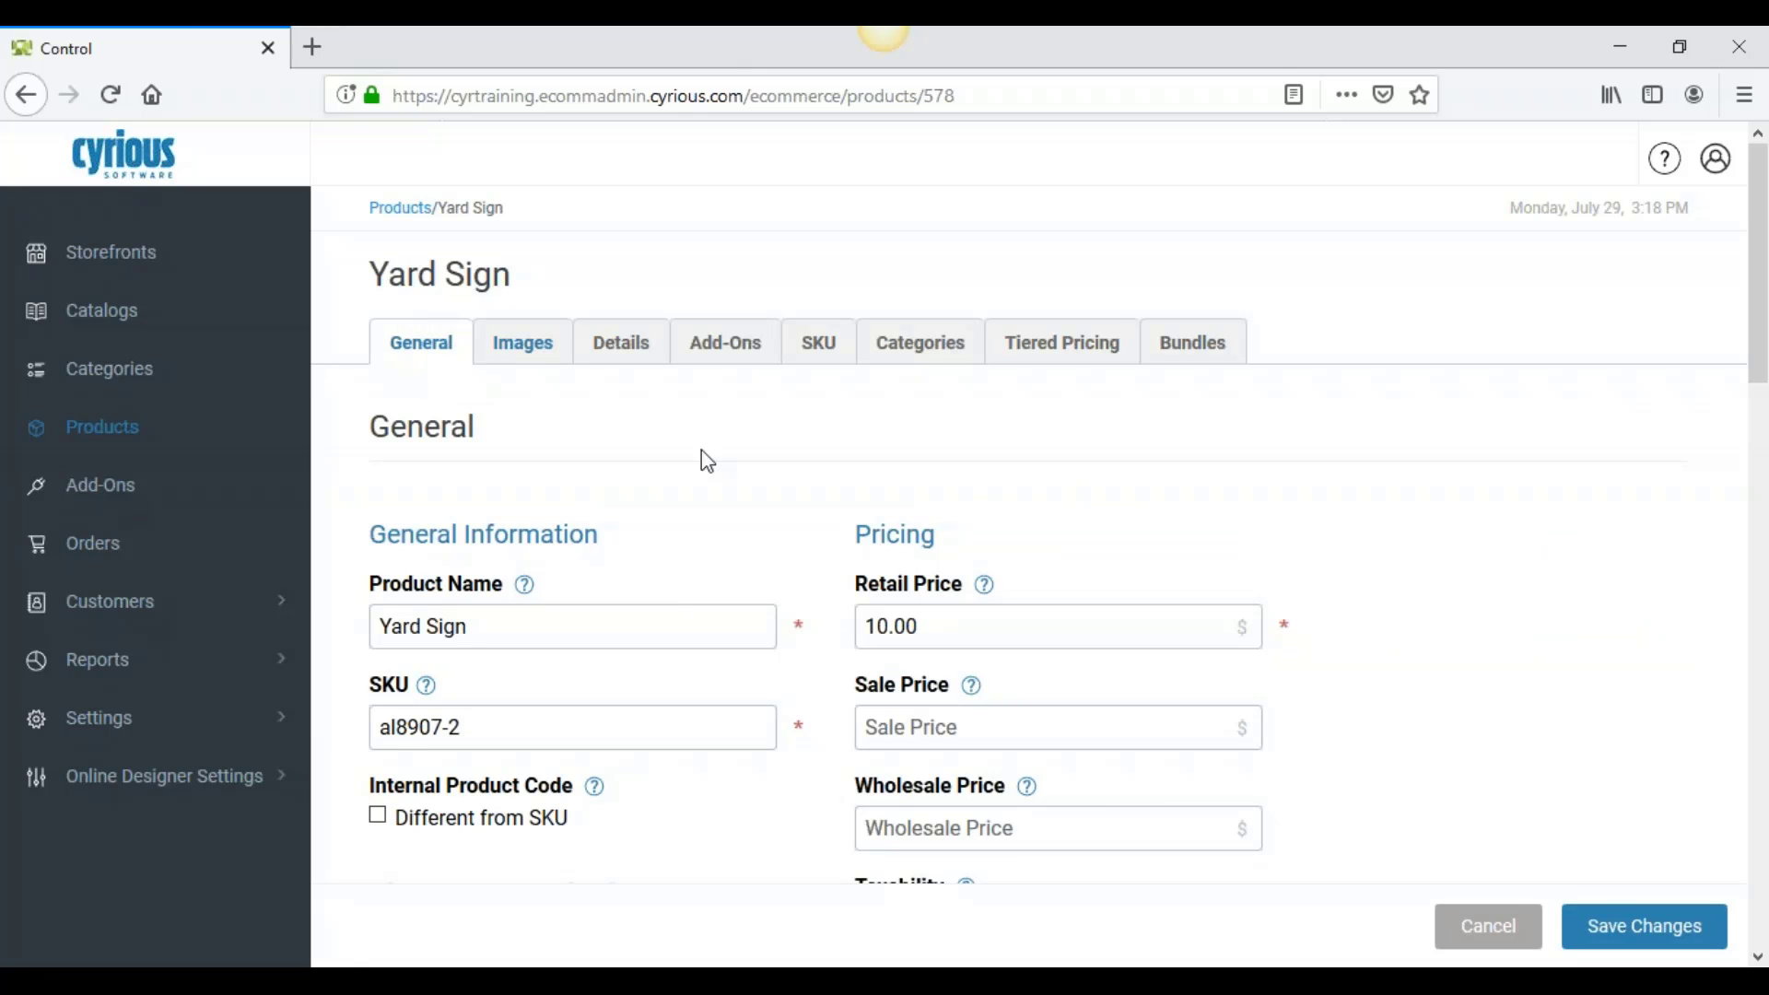
scroll(832, 477, "down", 1)
scroll(837, 488, "down", 15)
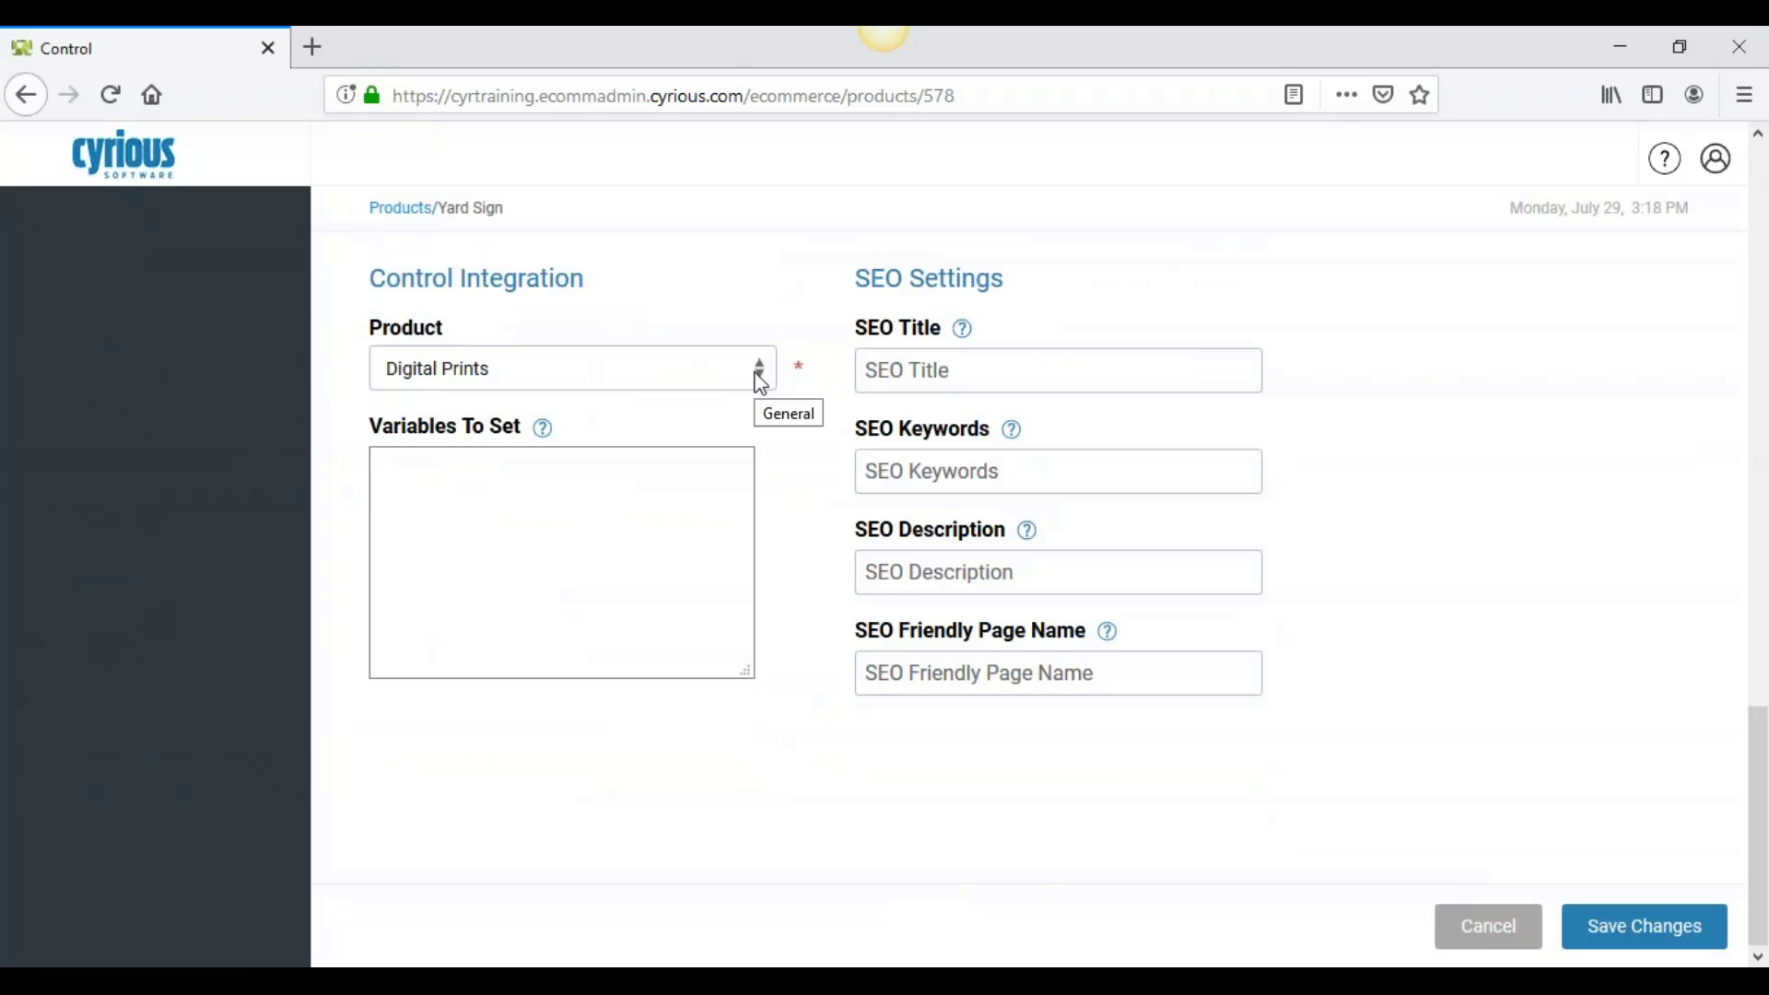
left_click(761, 378)
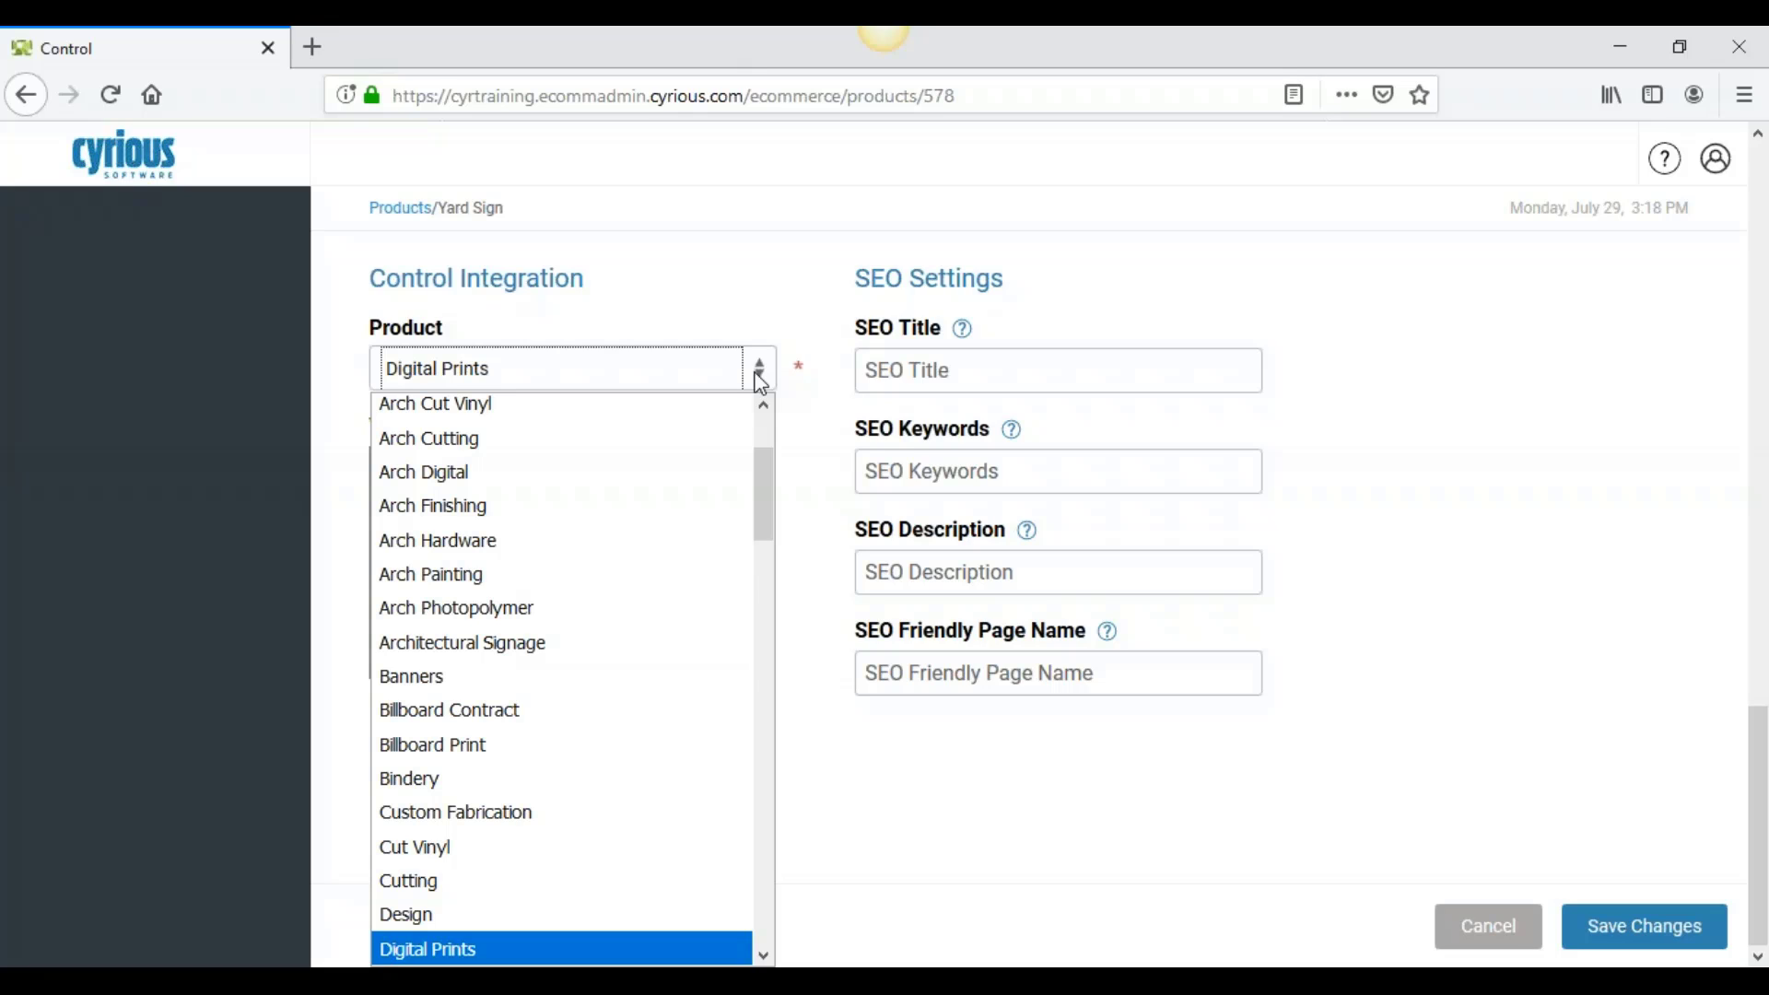
left_click(726, 298)
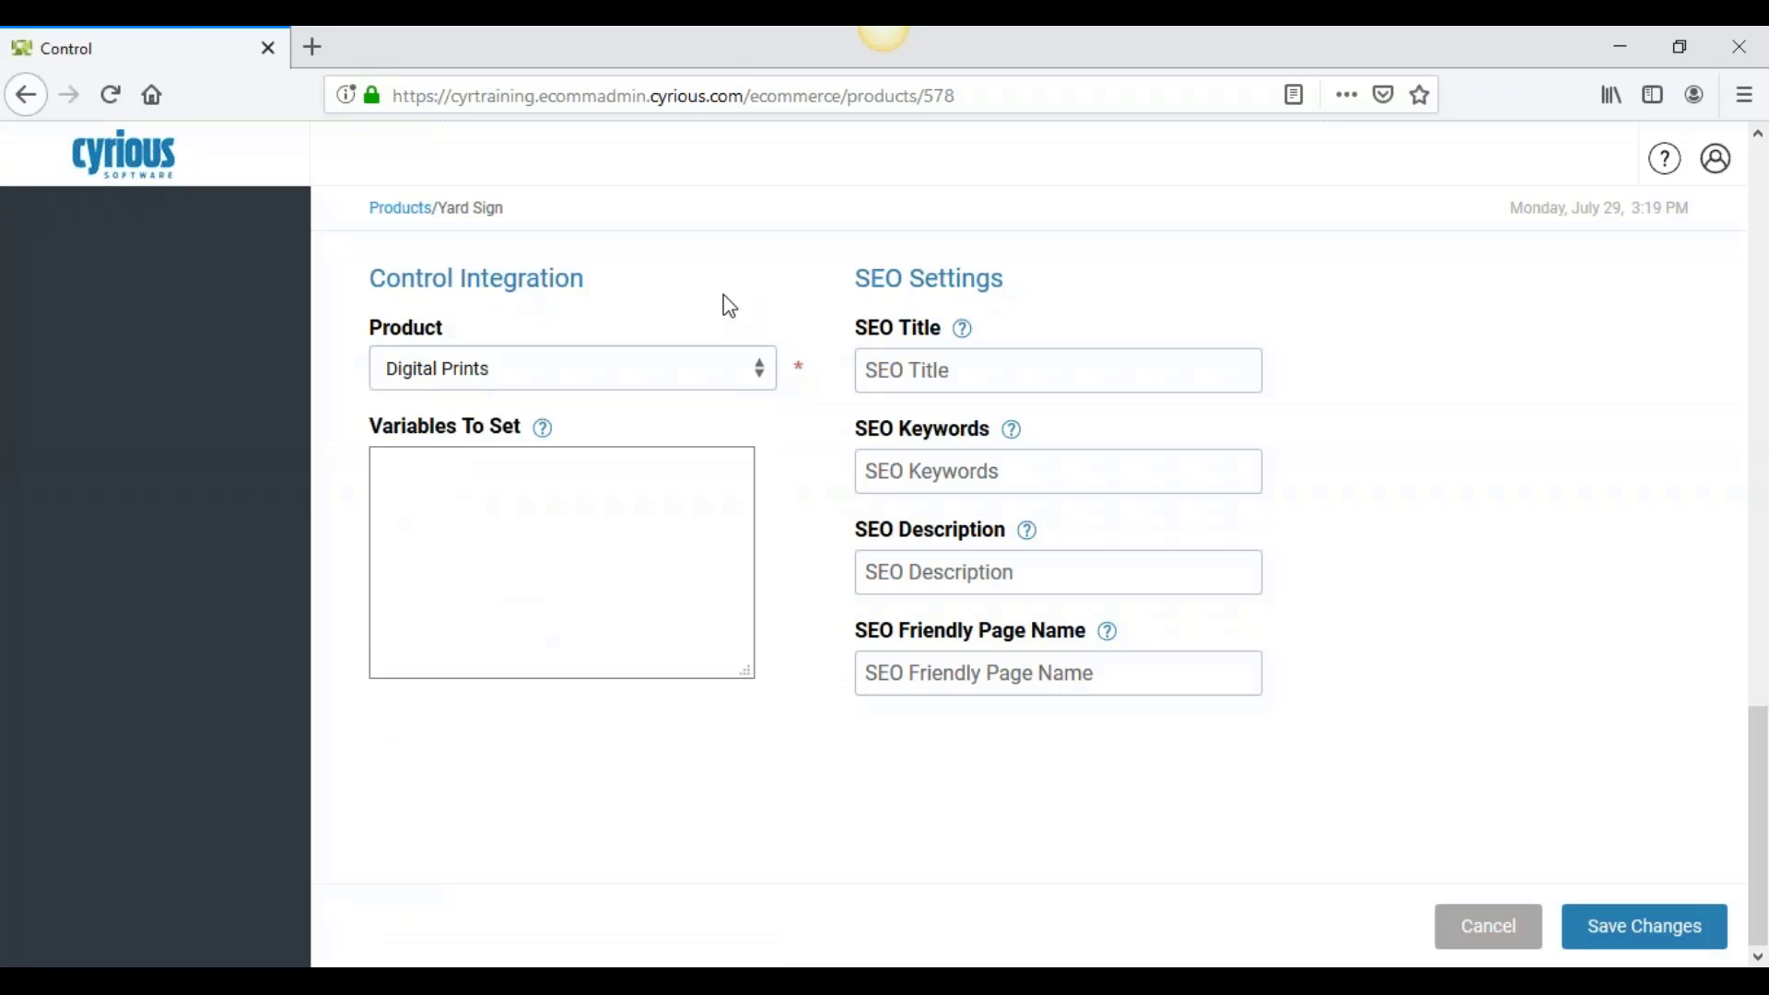
- Enlarge the Variables To Set box and start its first line with ItemName=
left_click_drag(747, 672, 818, 717)
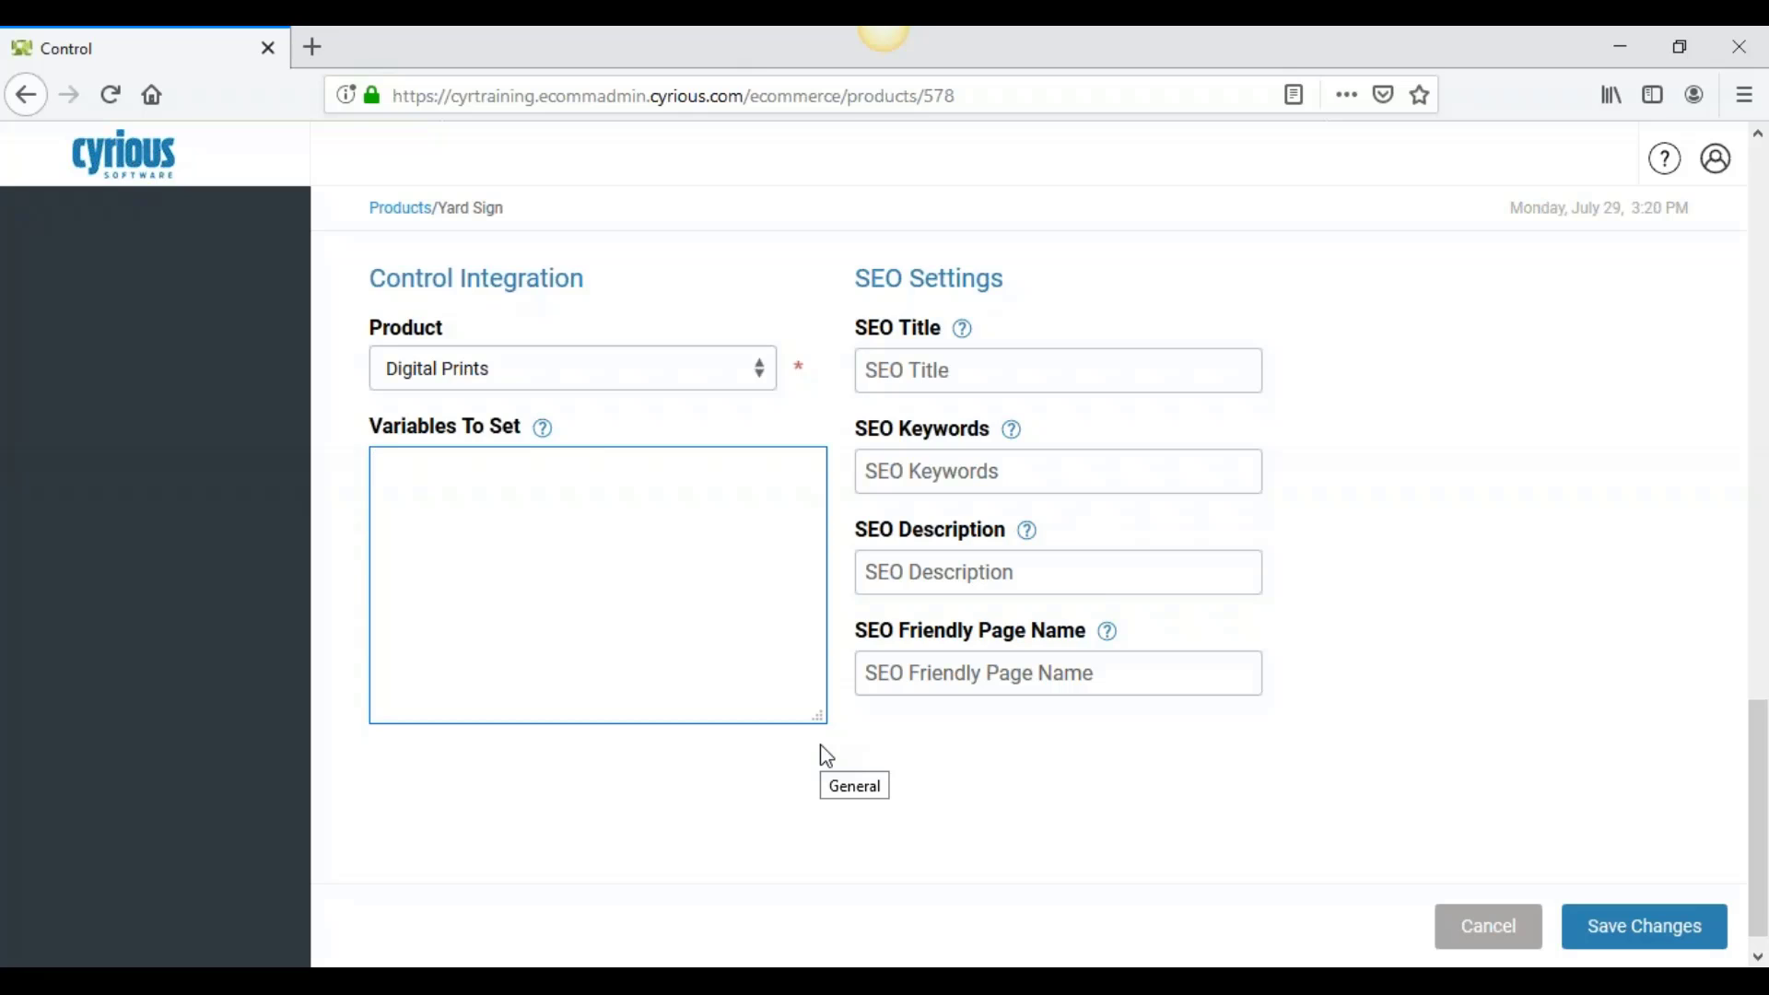
type("ItemName")
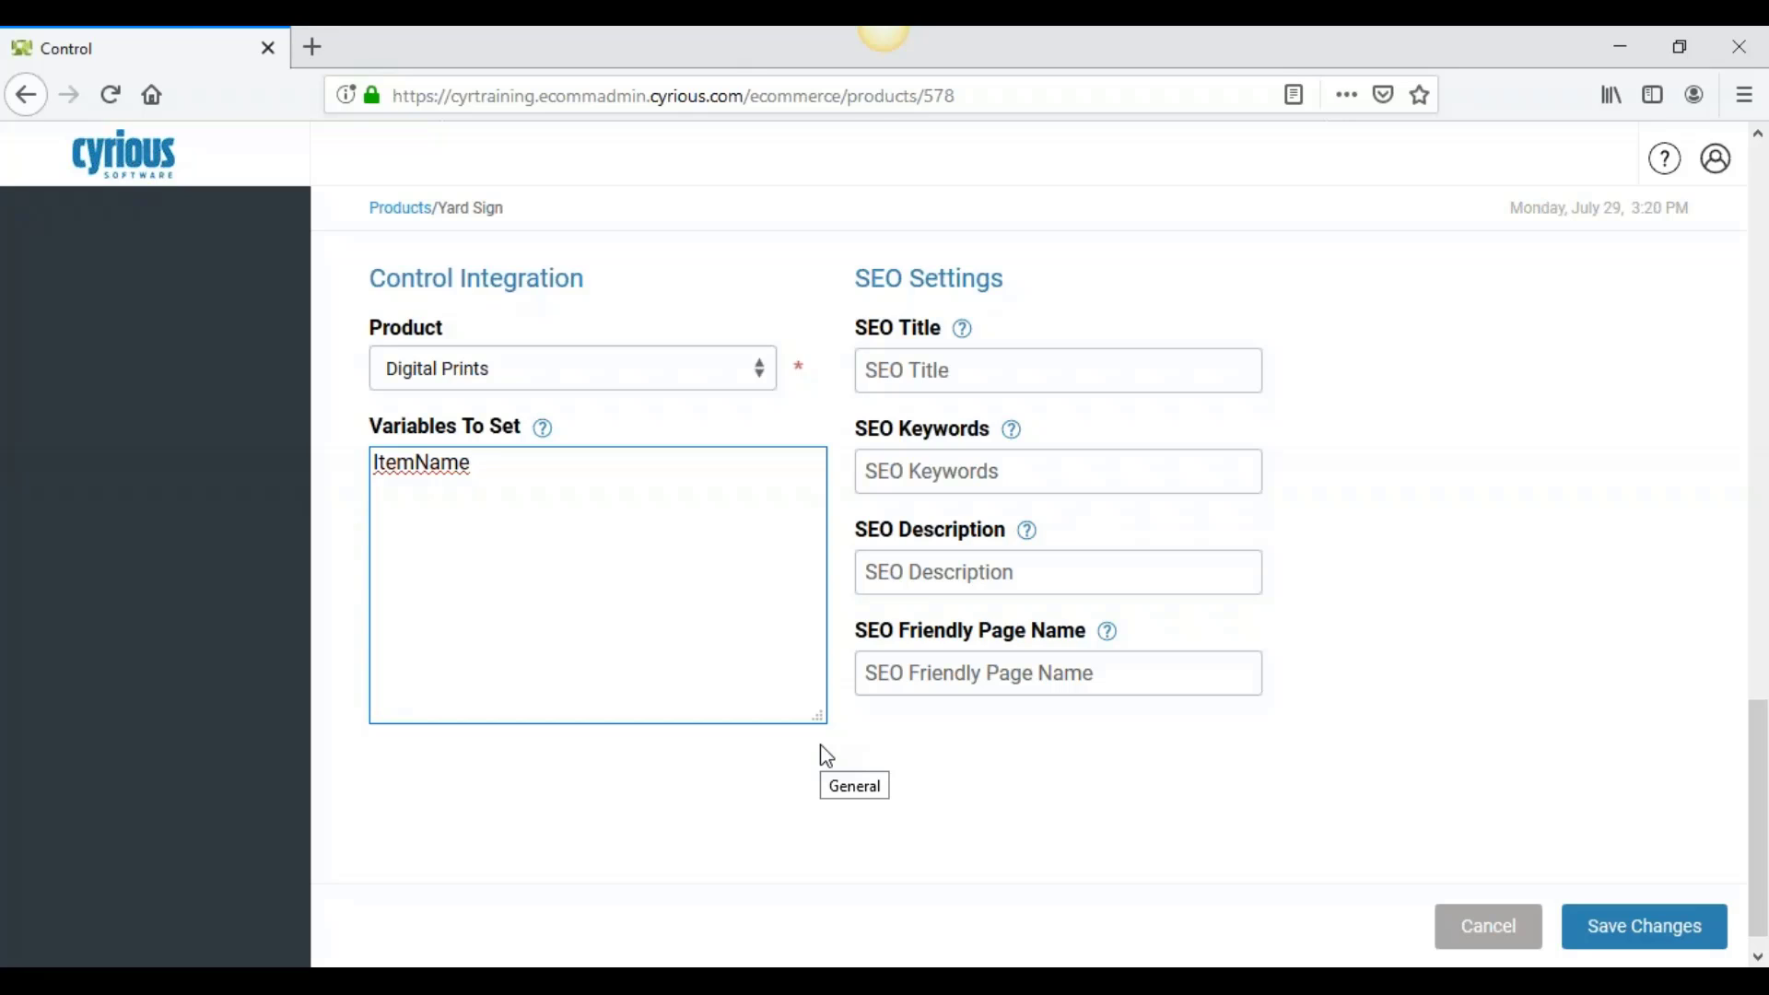
key("BackSpace")
type("=")
- Switch to Cyrious Control, copy the template name from the estimate's Digital Prints item, and paste Custom Flat Stock Print after ItemName= in the web product
key("alt+Tab")
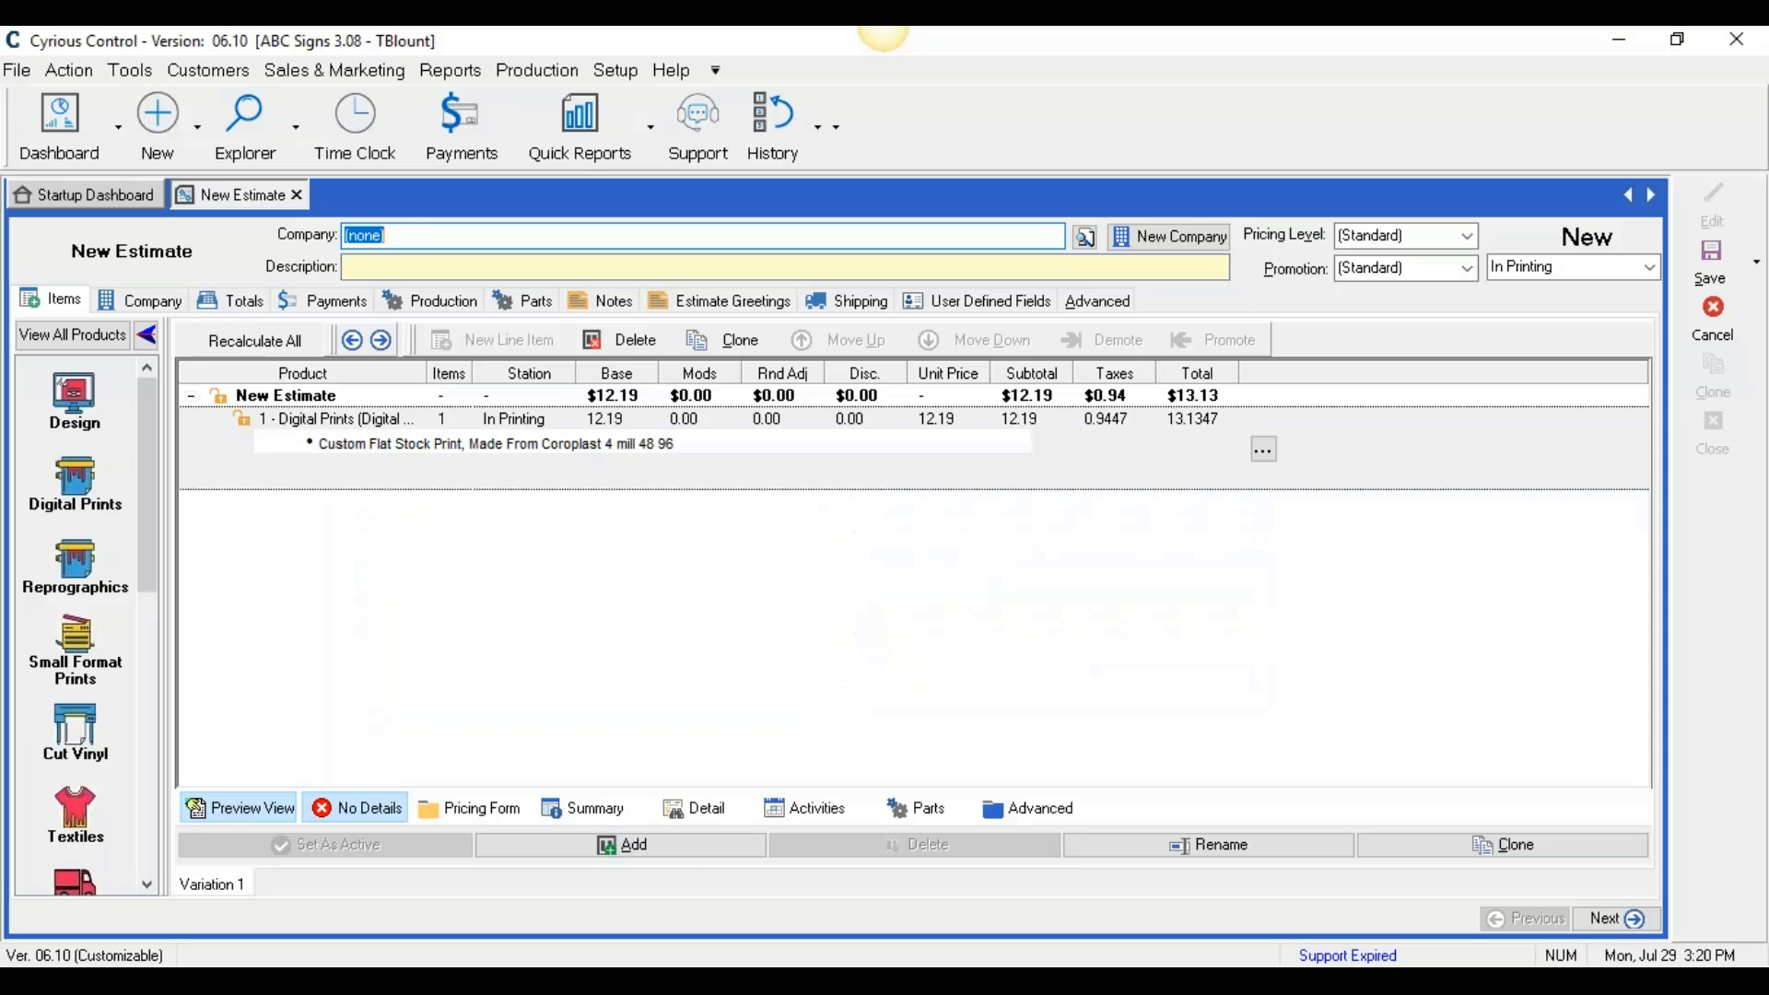
left_click(697, 451)
double_click(793, 611)
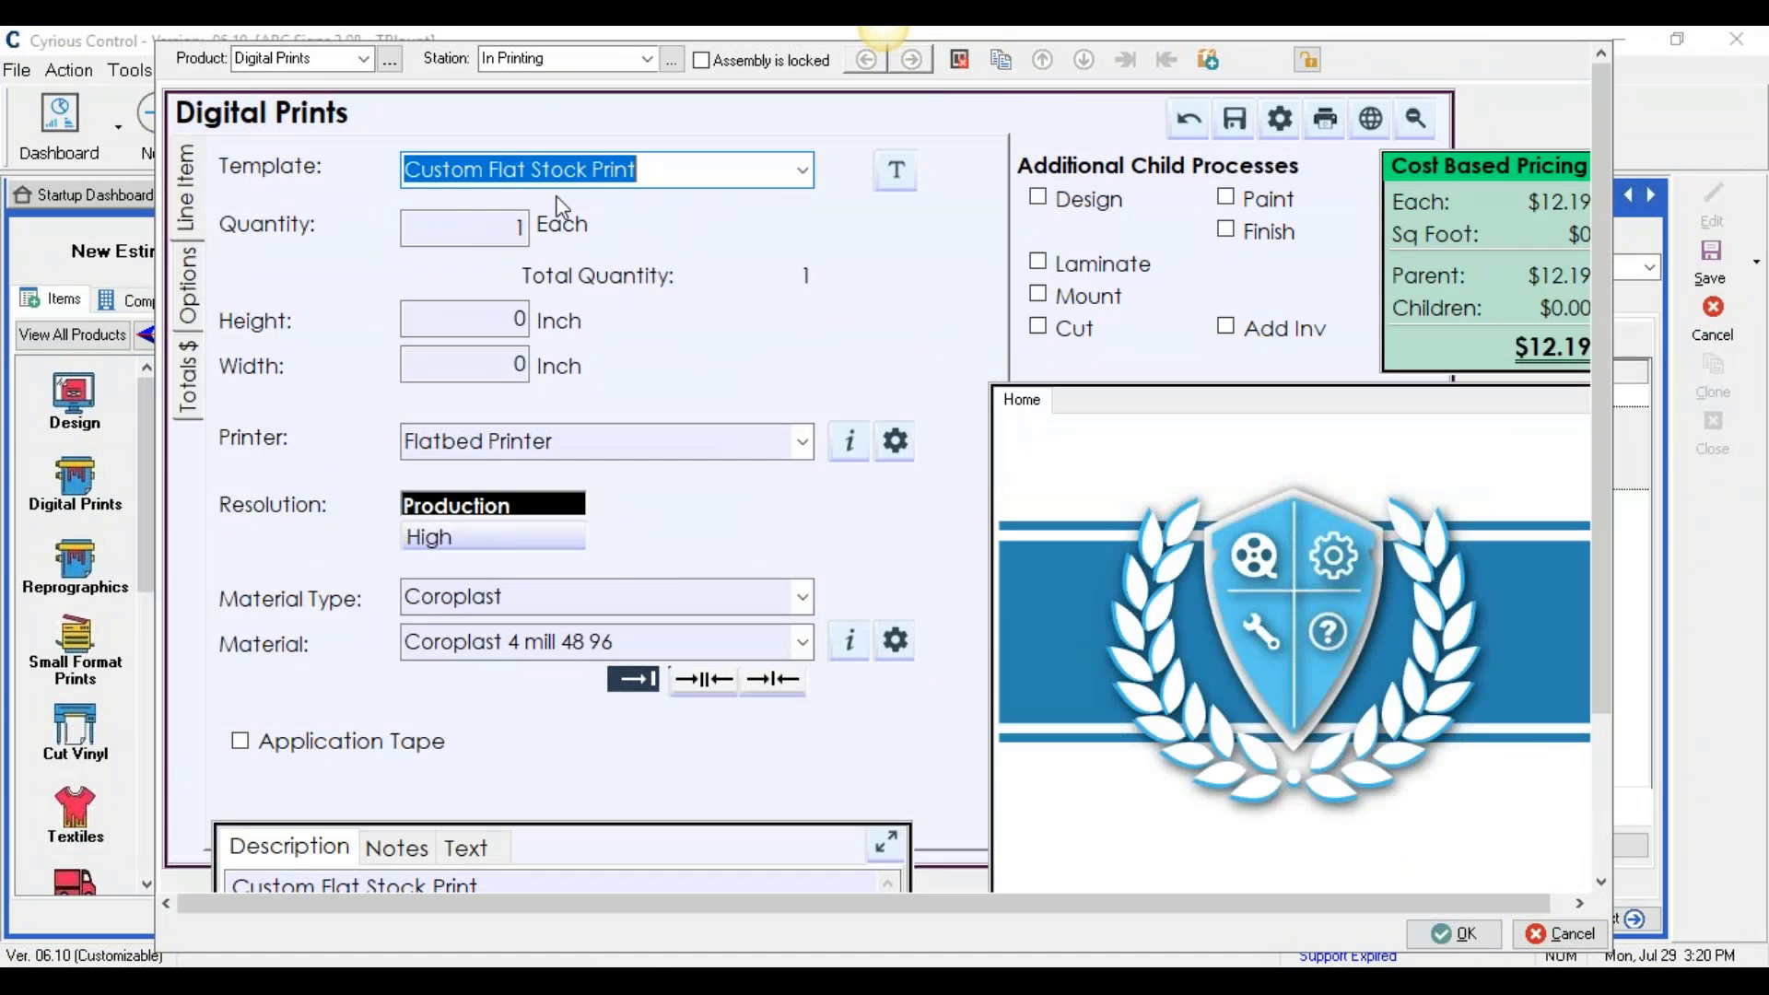
left_click_drag(664, 171, 381, 192)
key("ctrl+c")
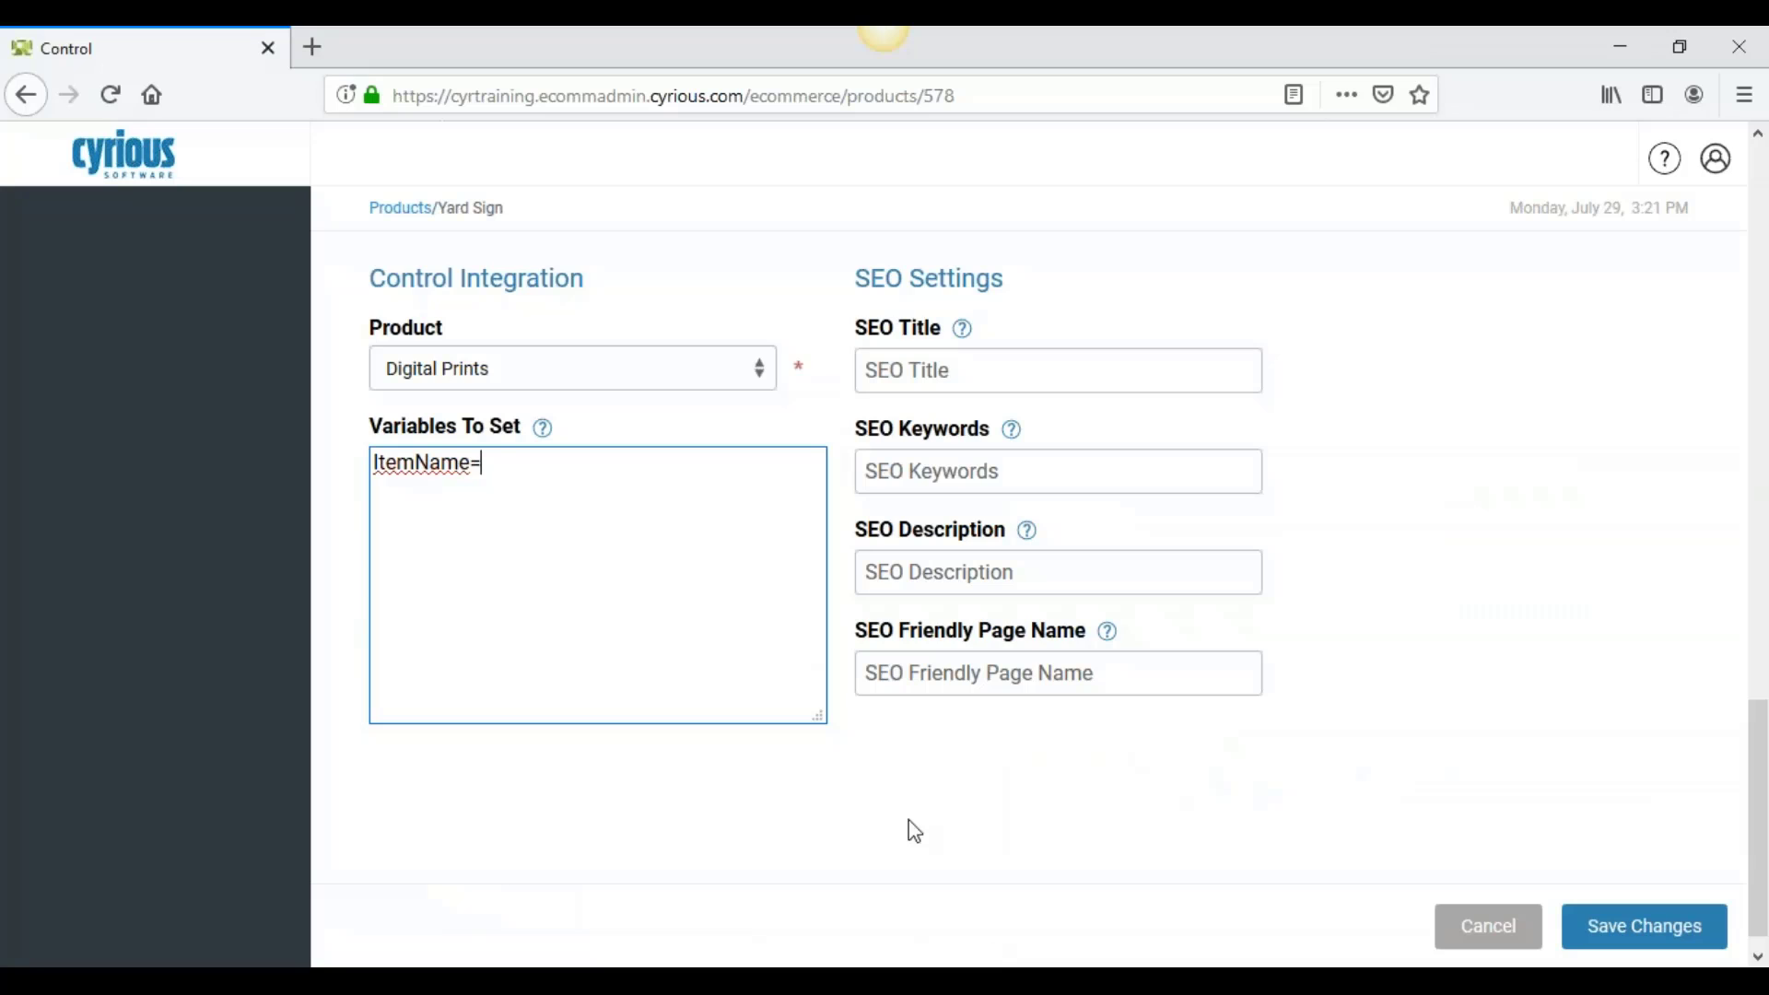
right_click(571, 486)
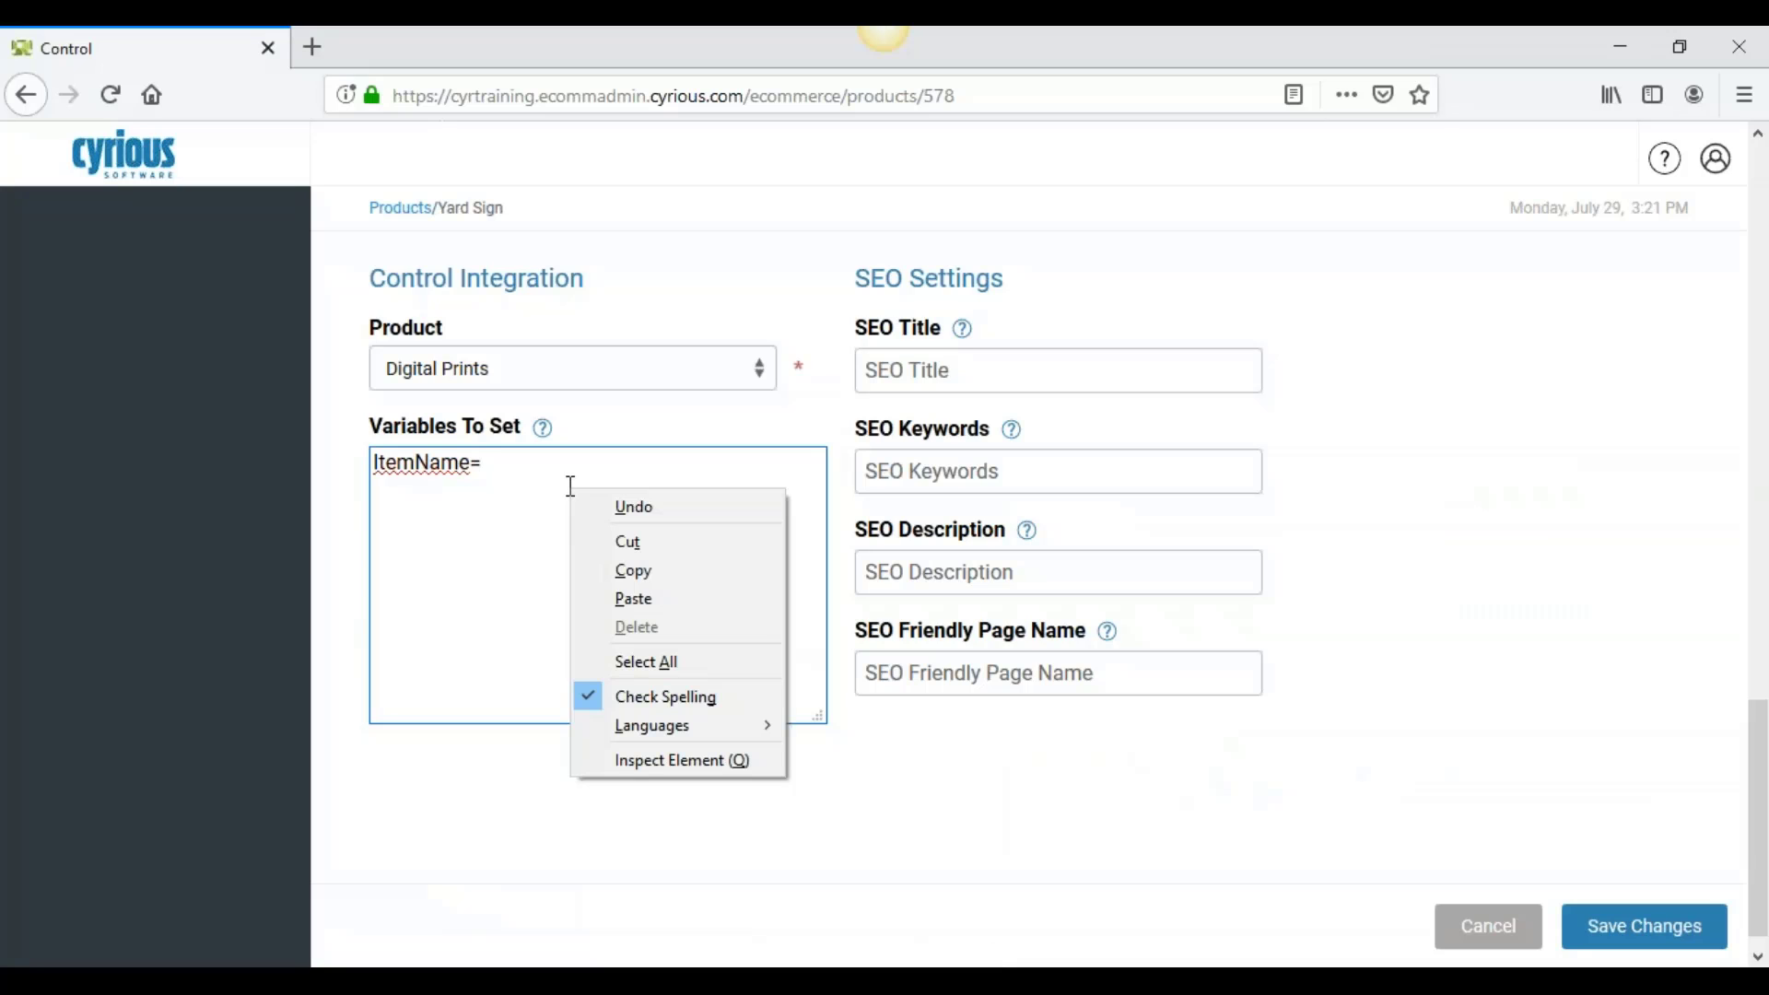
left_click(621, 605)
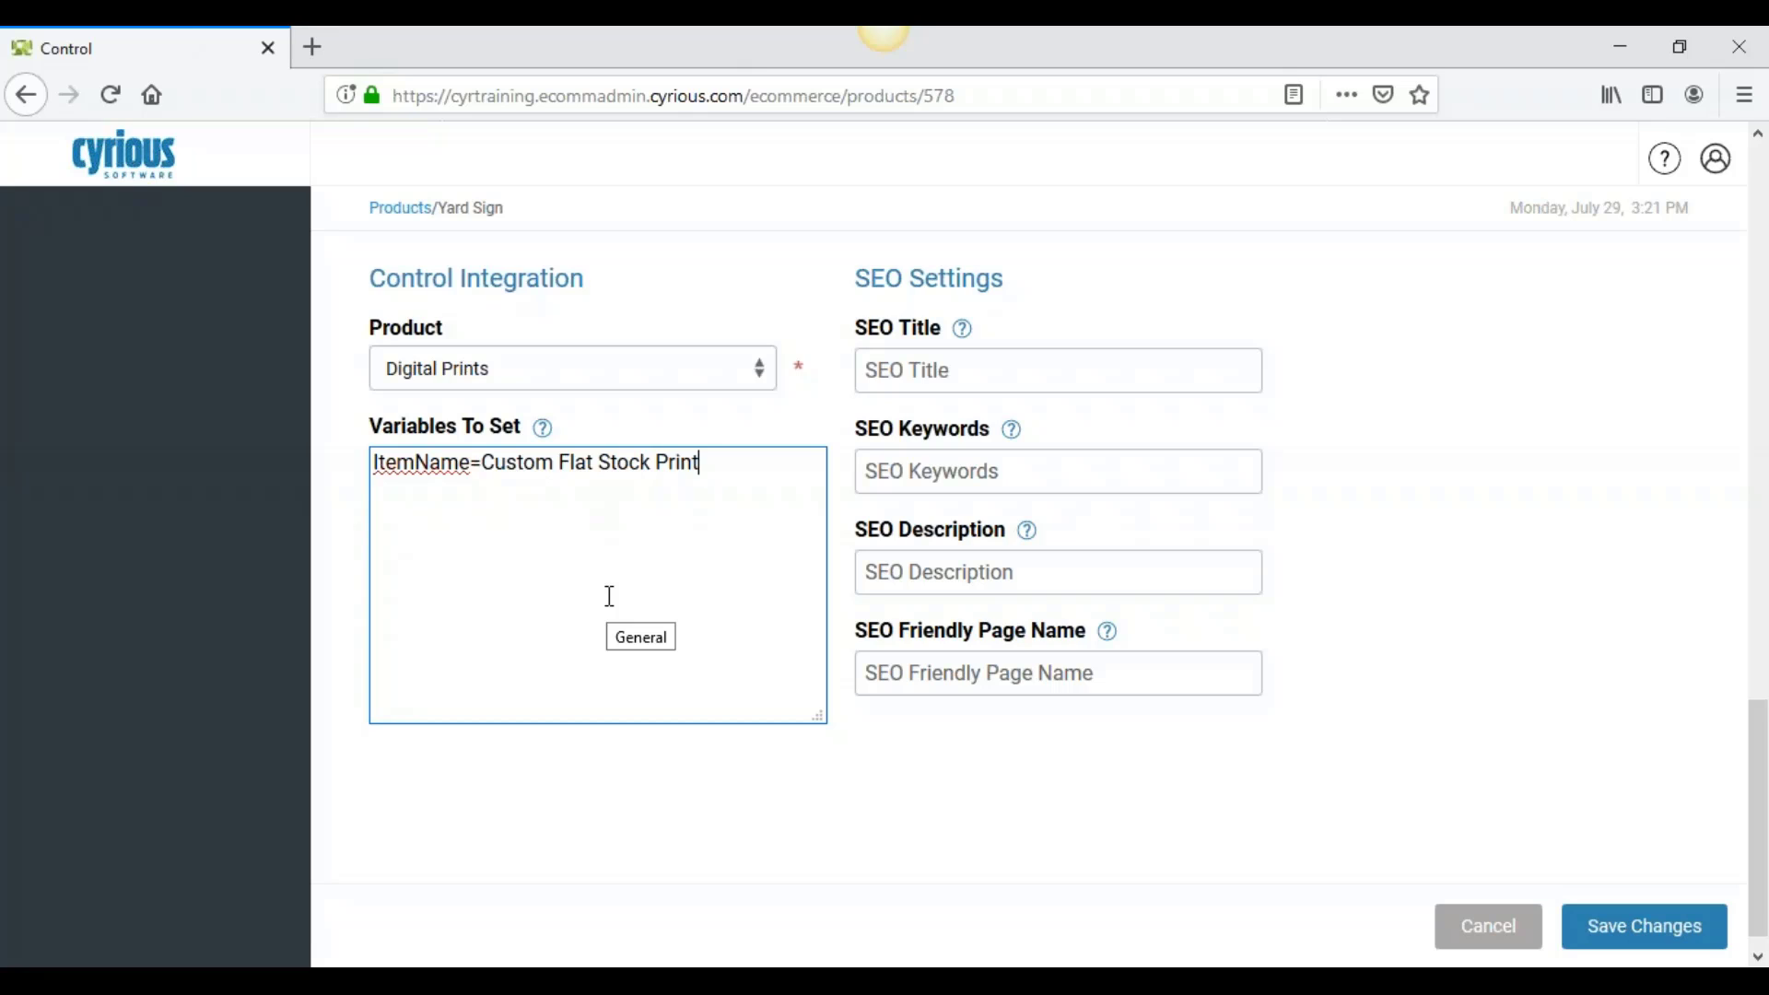
- Add the line Material=Coroplast 4 mill 48 96 to the variables, copying the material name from the Digital Prints item in Cyrious Control
key("Return")
type("Material")
type("=")
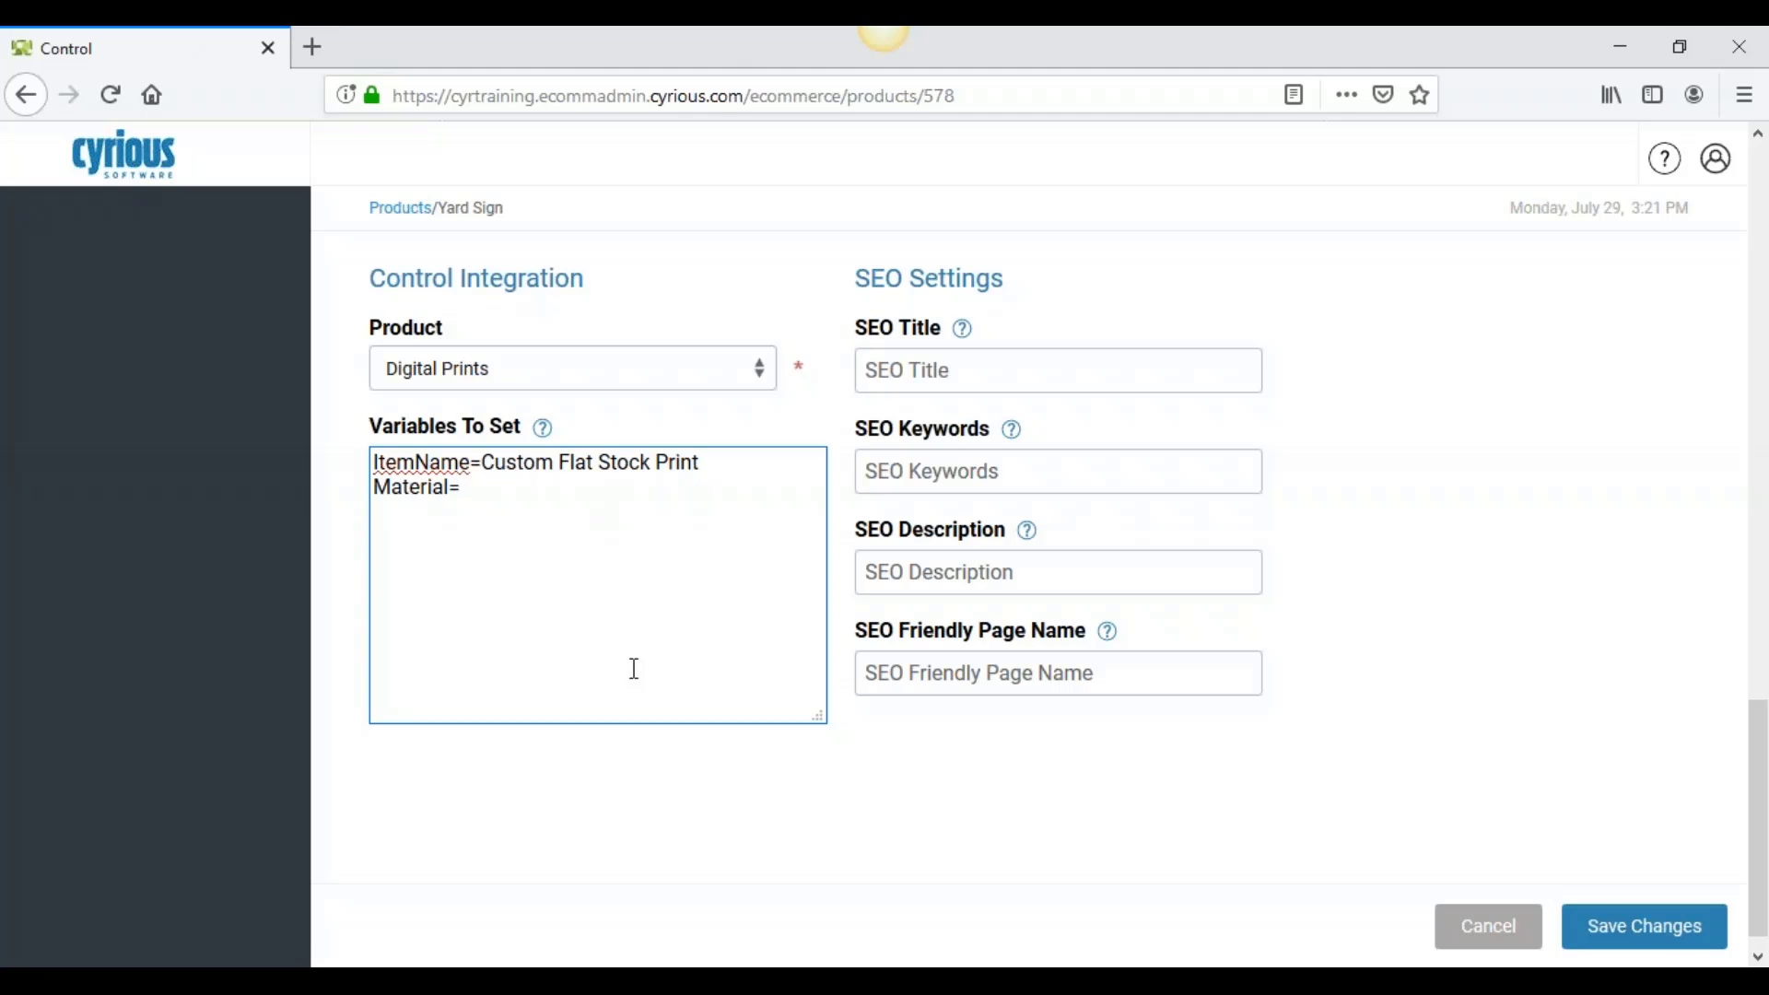
left_click(617, 979)
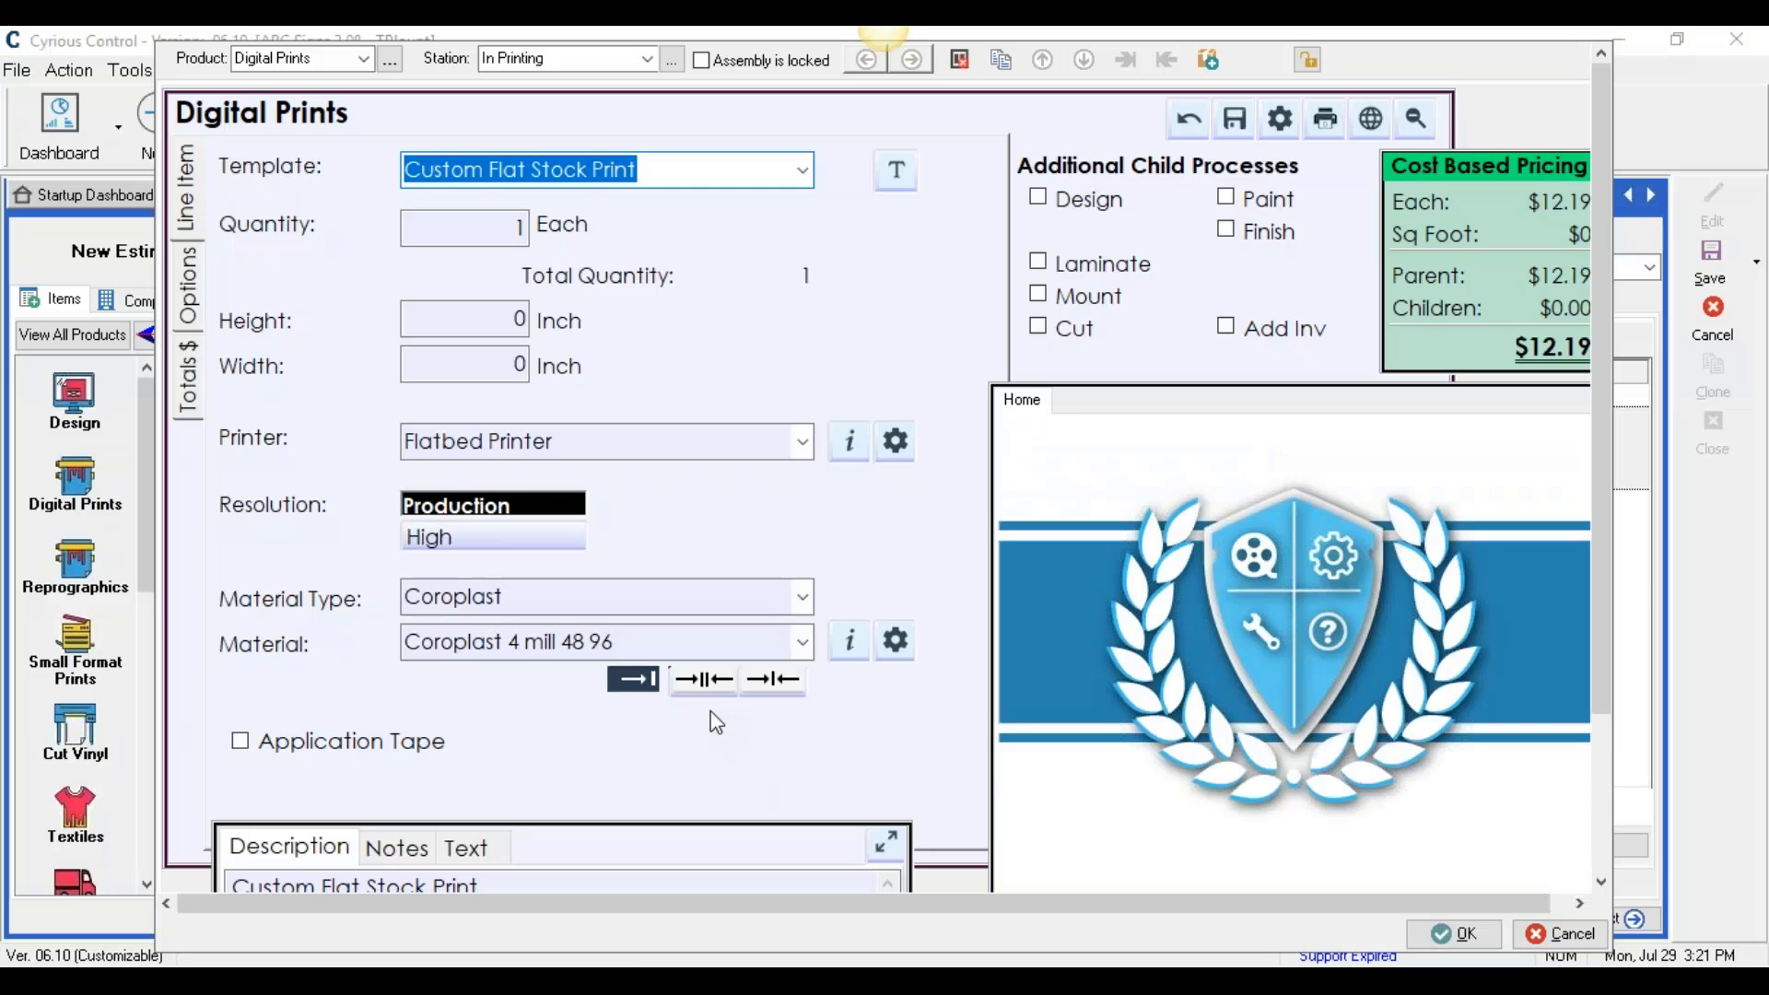
left_click_drag(652, 640, 323, 647)
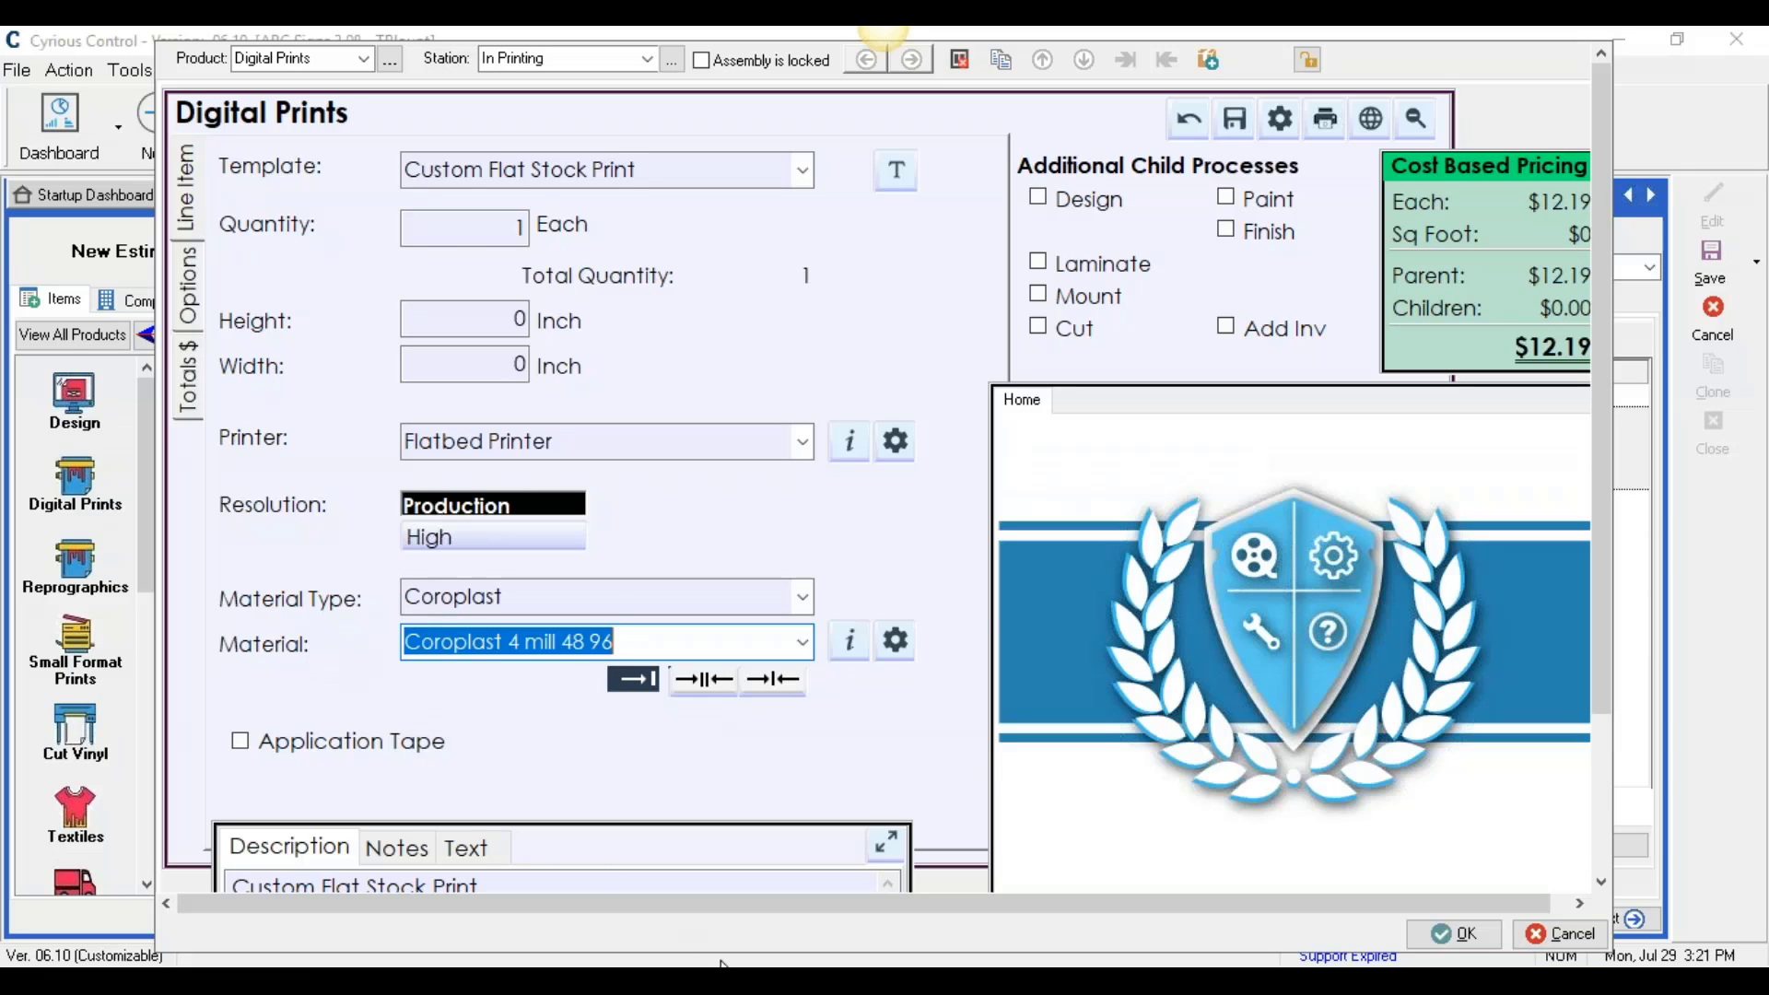
key("alt+Tab")
right_click(498, 498)
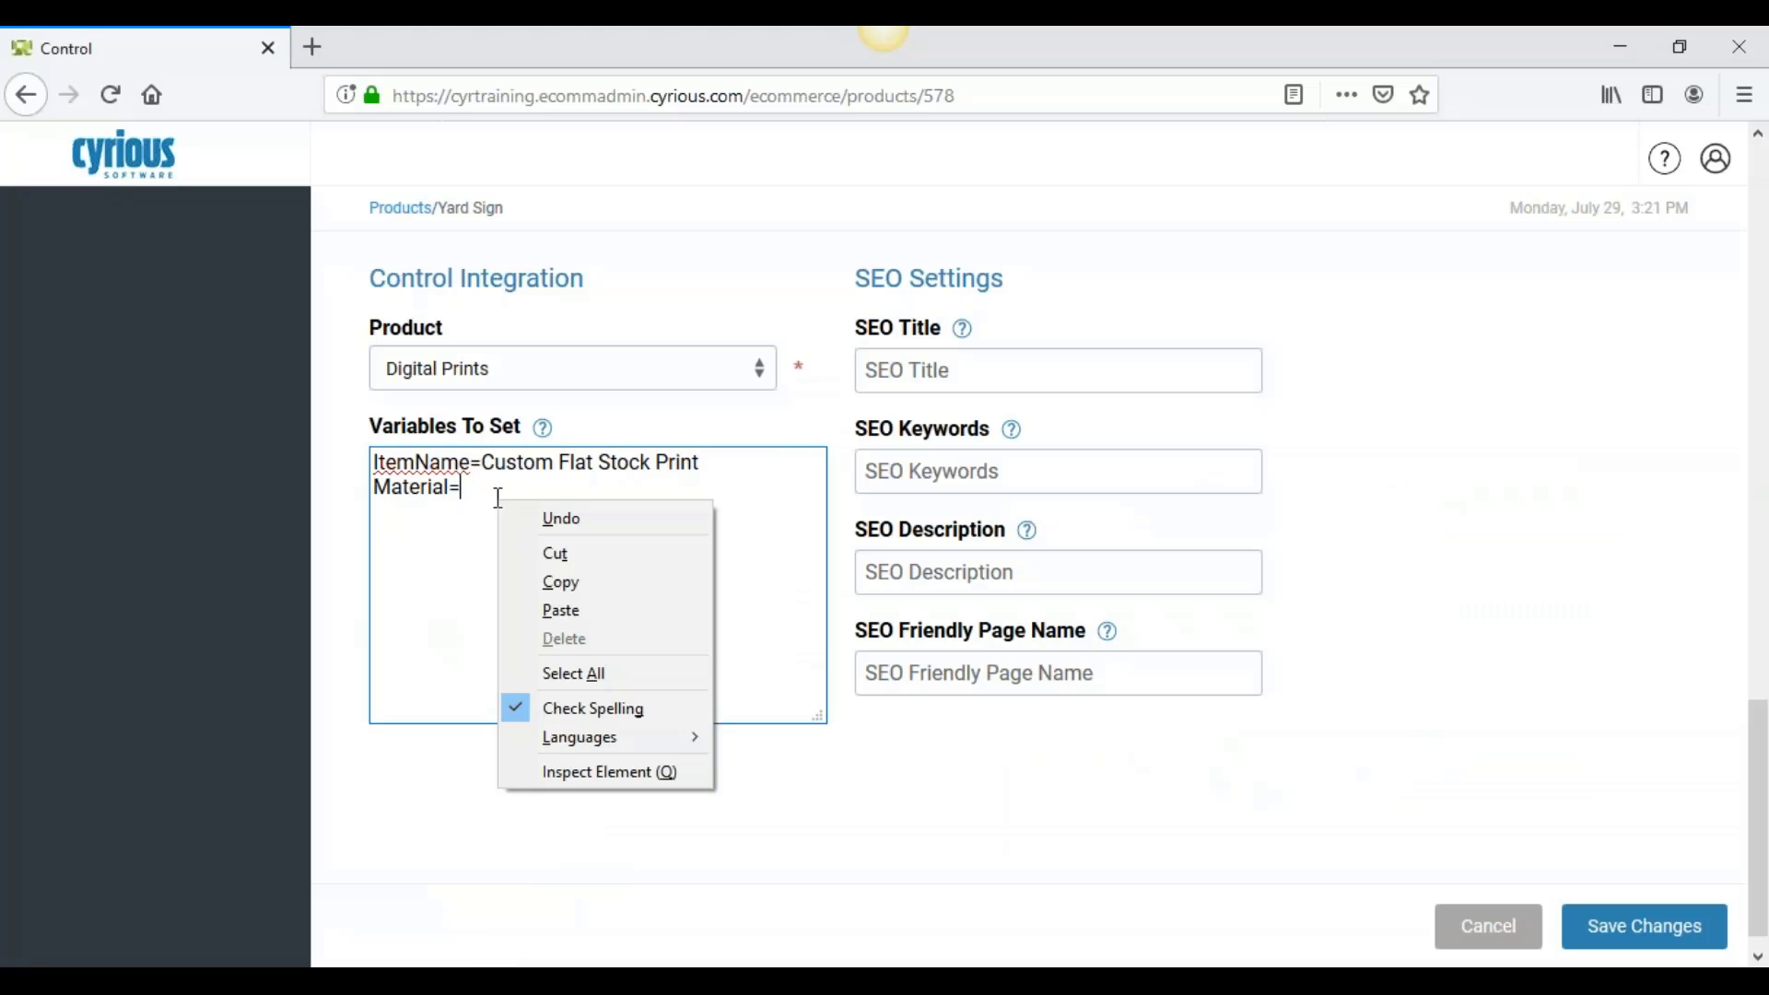
left_click(556, 610)
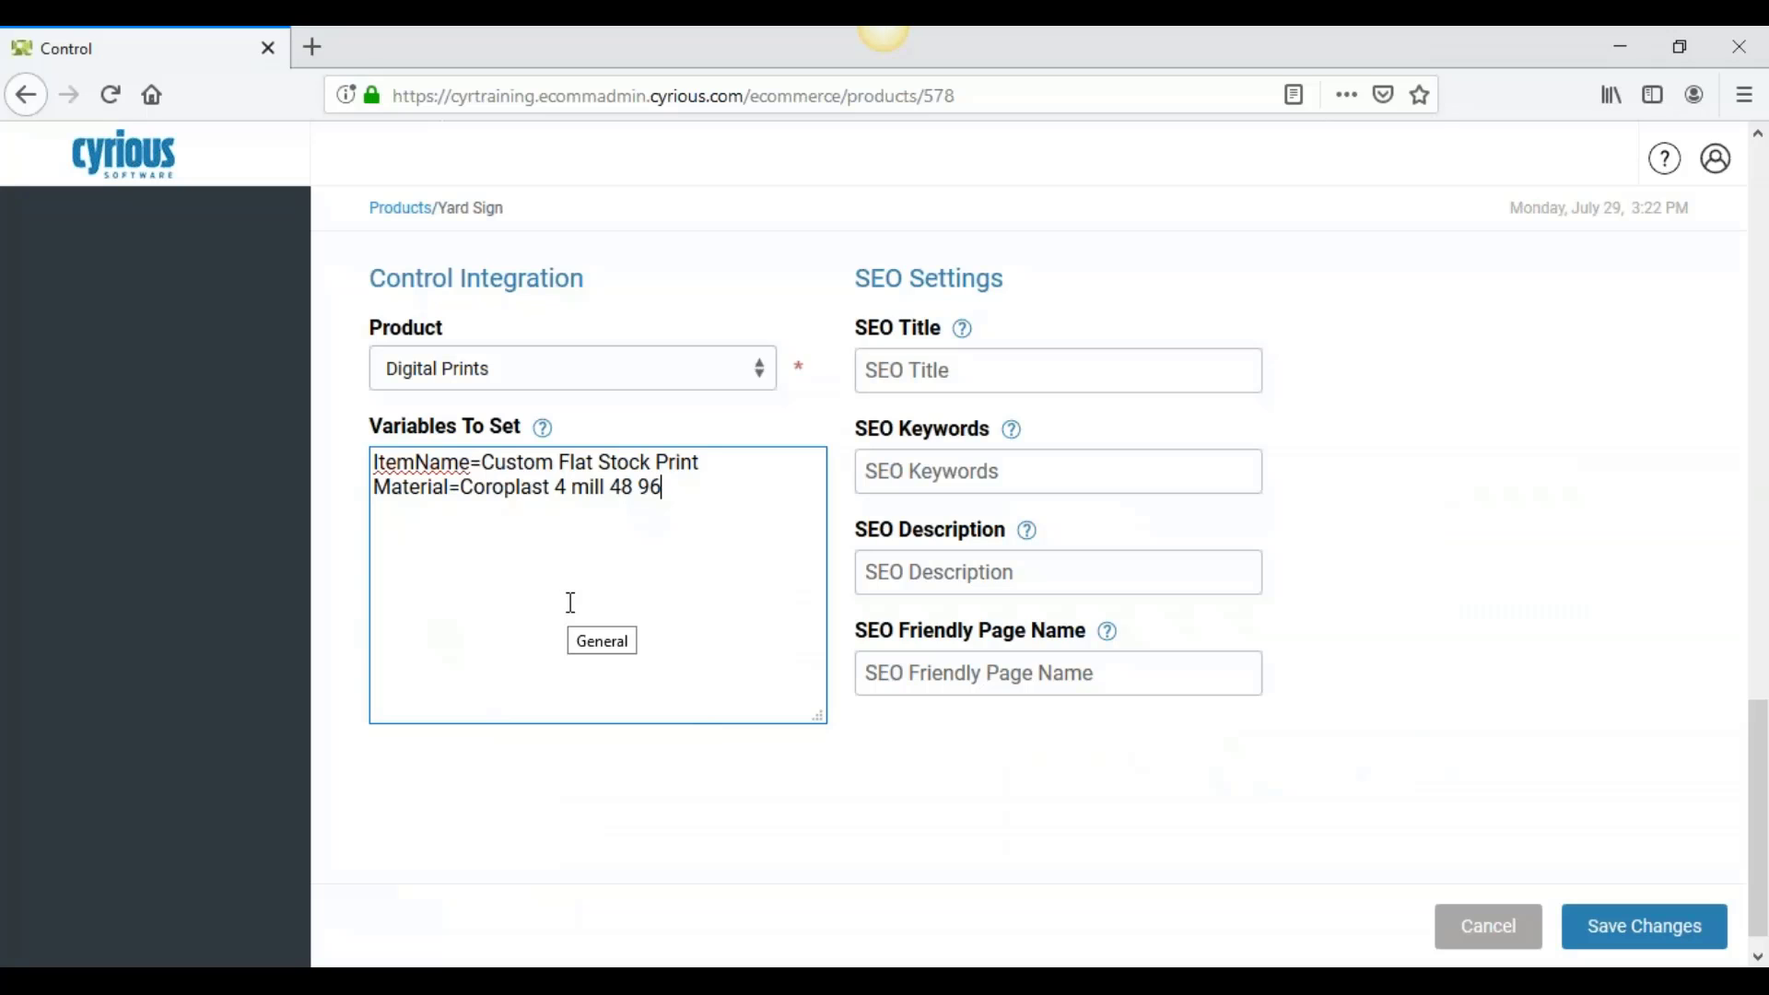
- Check the help for Variables To Set and add the line Height_UnitSmall={{height}} below the material
scroll(576, 587, "up", 3)
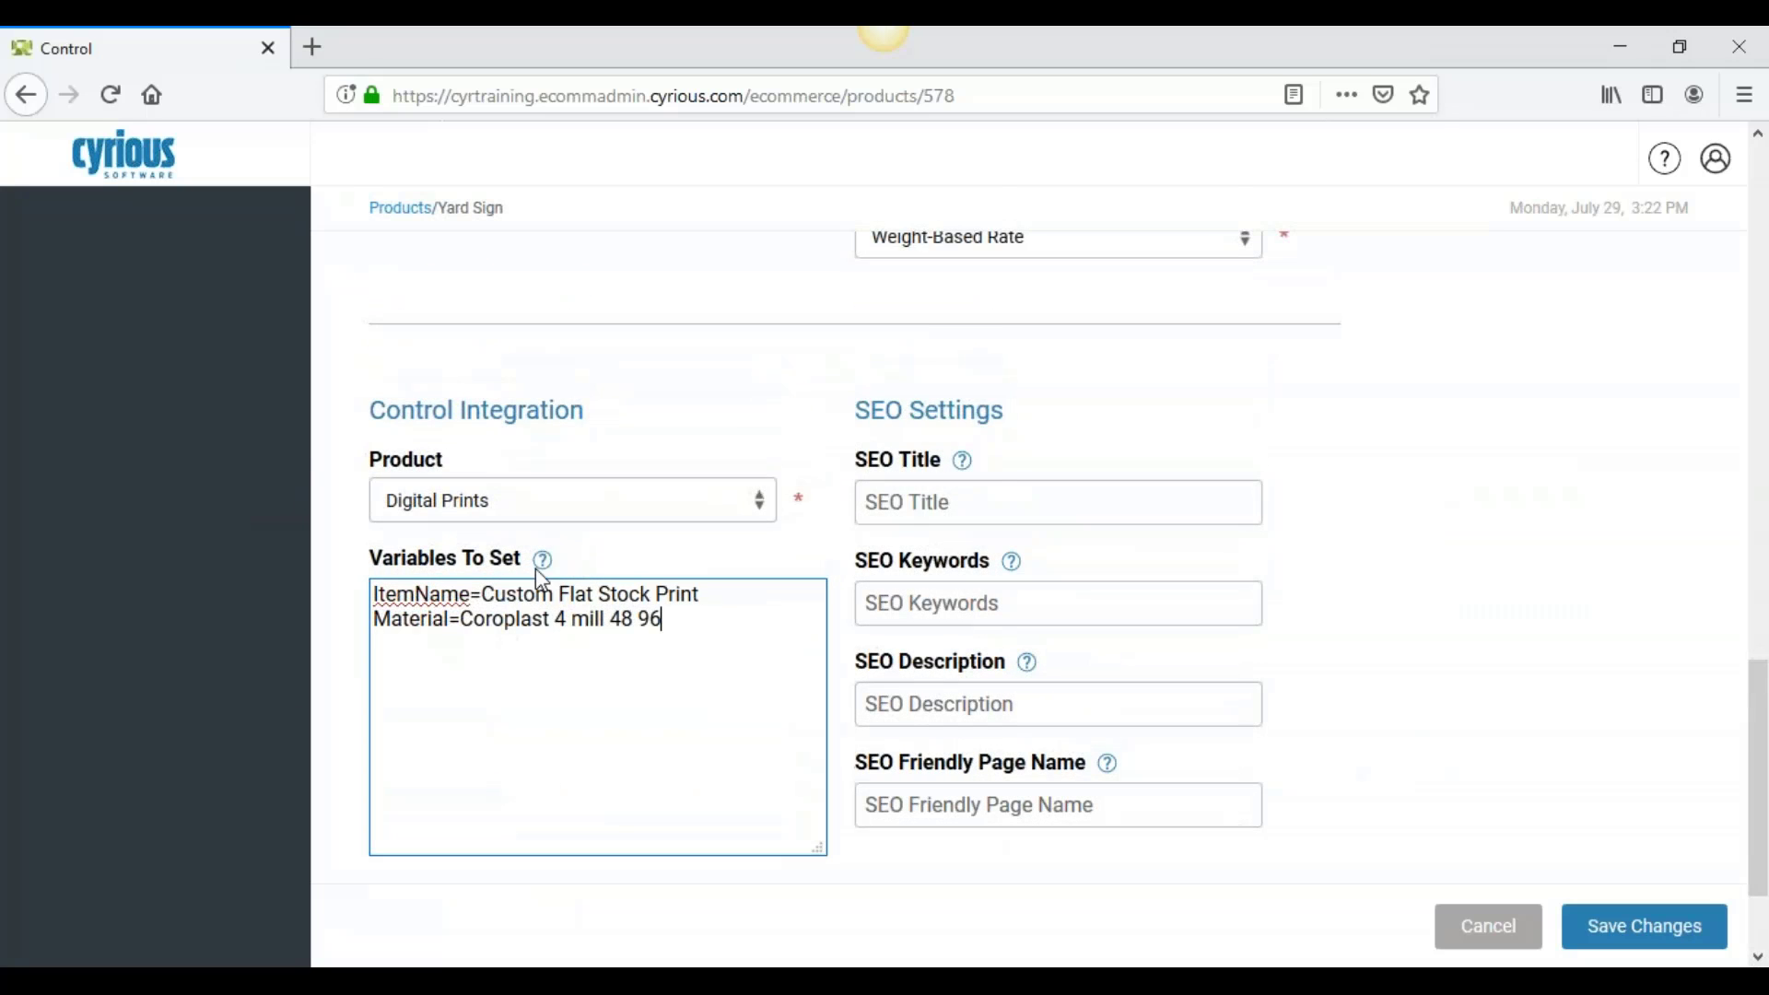
mouse_move(543, 562)
type("Height")
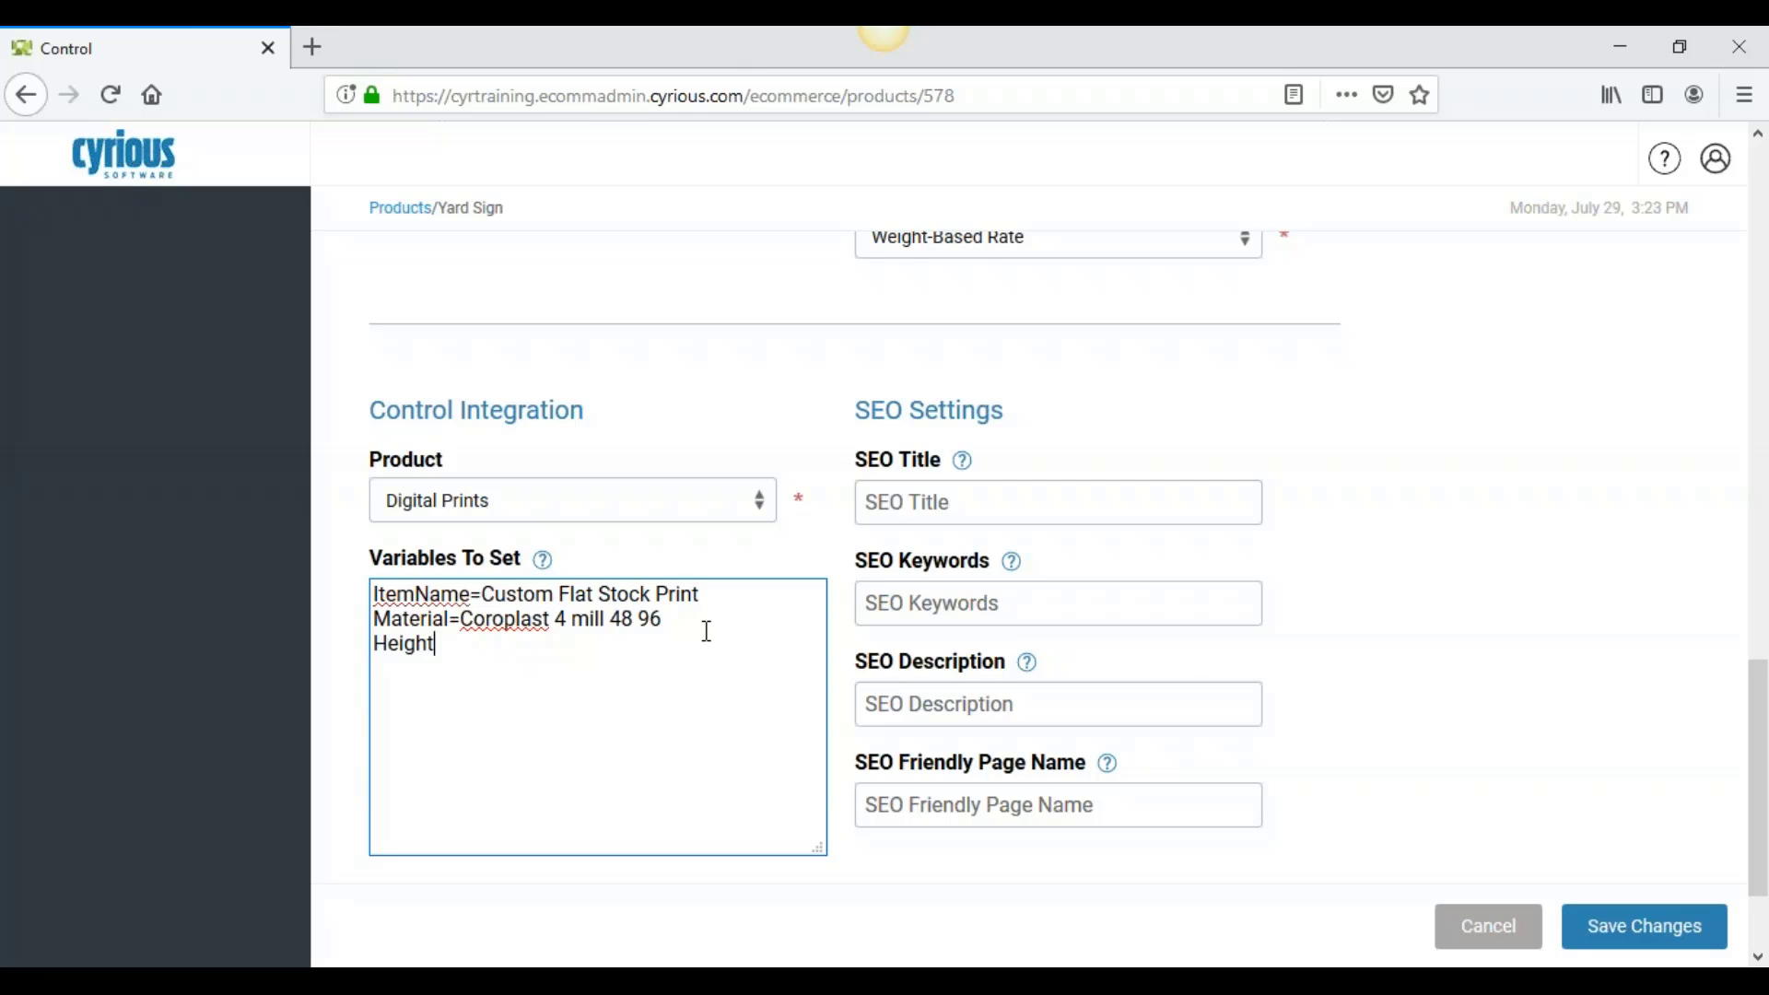
type("_unitSmall")
key("Left")
key("Left")
key("Left")
key("Left")
key("Left")
key("Left")
key("Left")
key("Left")
key("BackSpace")
type("U")
key("End")
type("=")
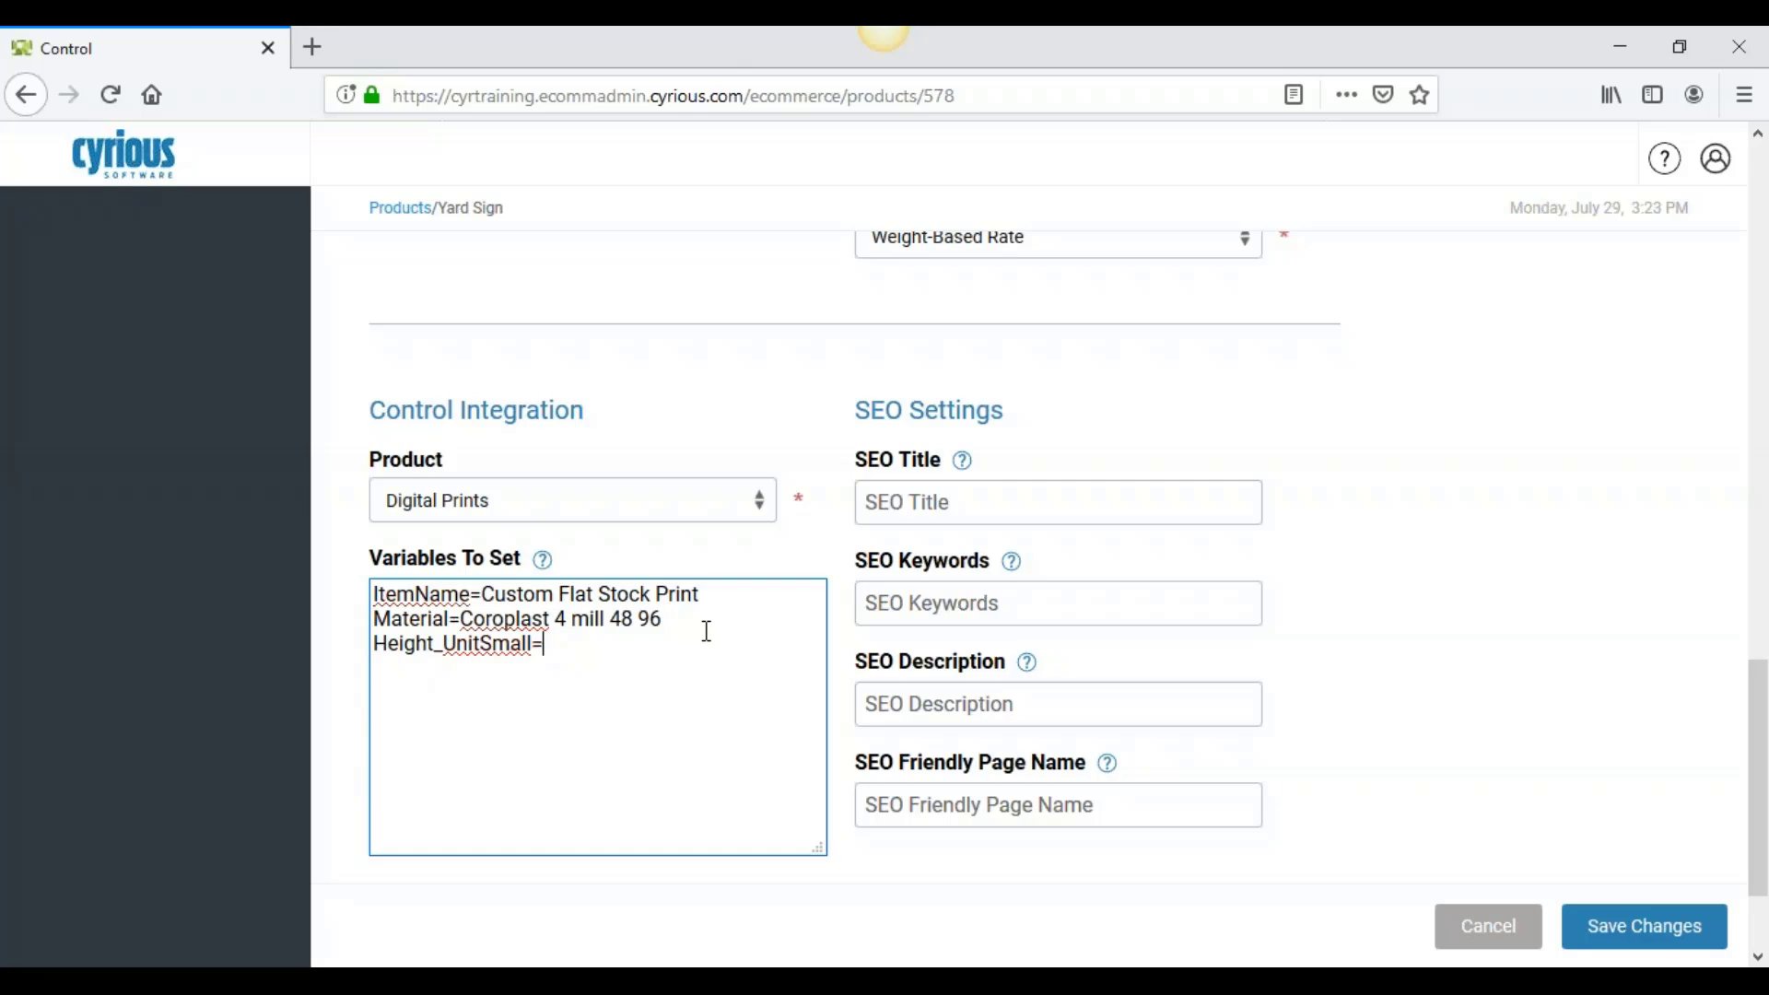
type("{{height}}")
- Add the line Width_UnitSmall={{width}} to the variables and save the product changes
key("Return")
type("Width")
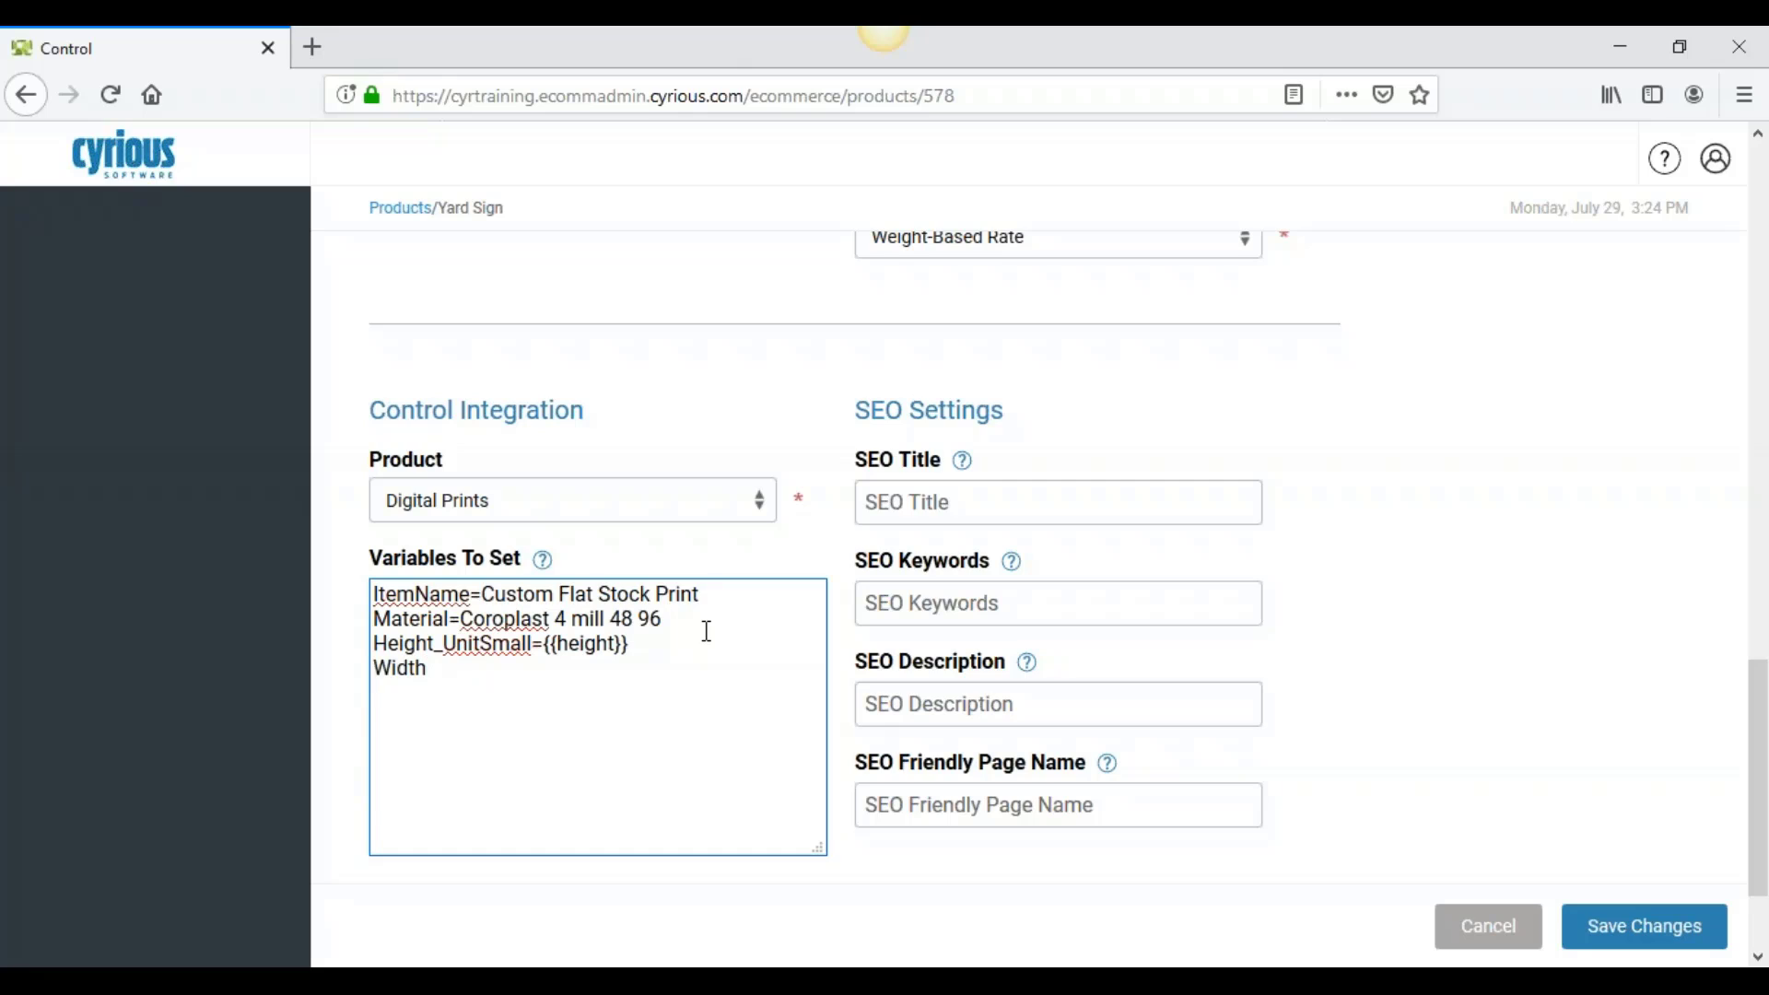
type("_UnitSmall=")
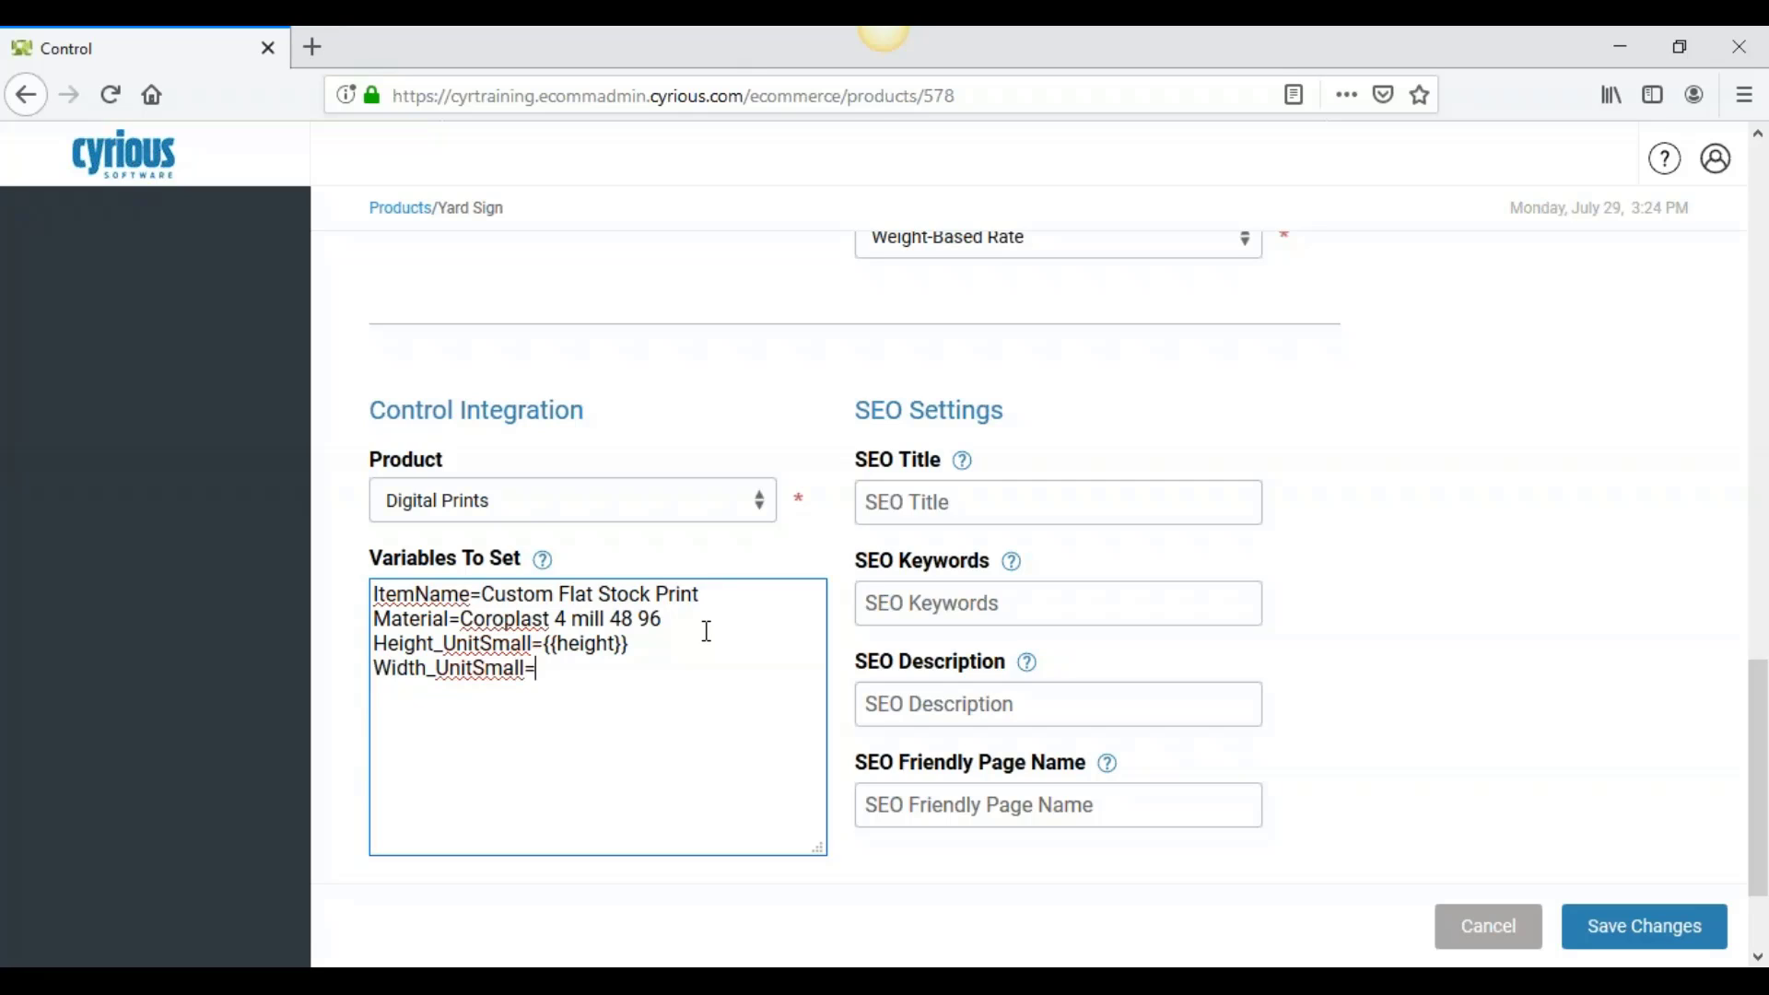
type("{{width}}")
left_click(1609, 931)
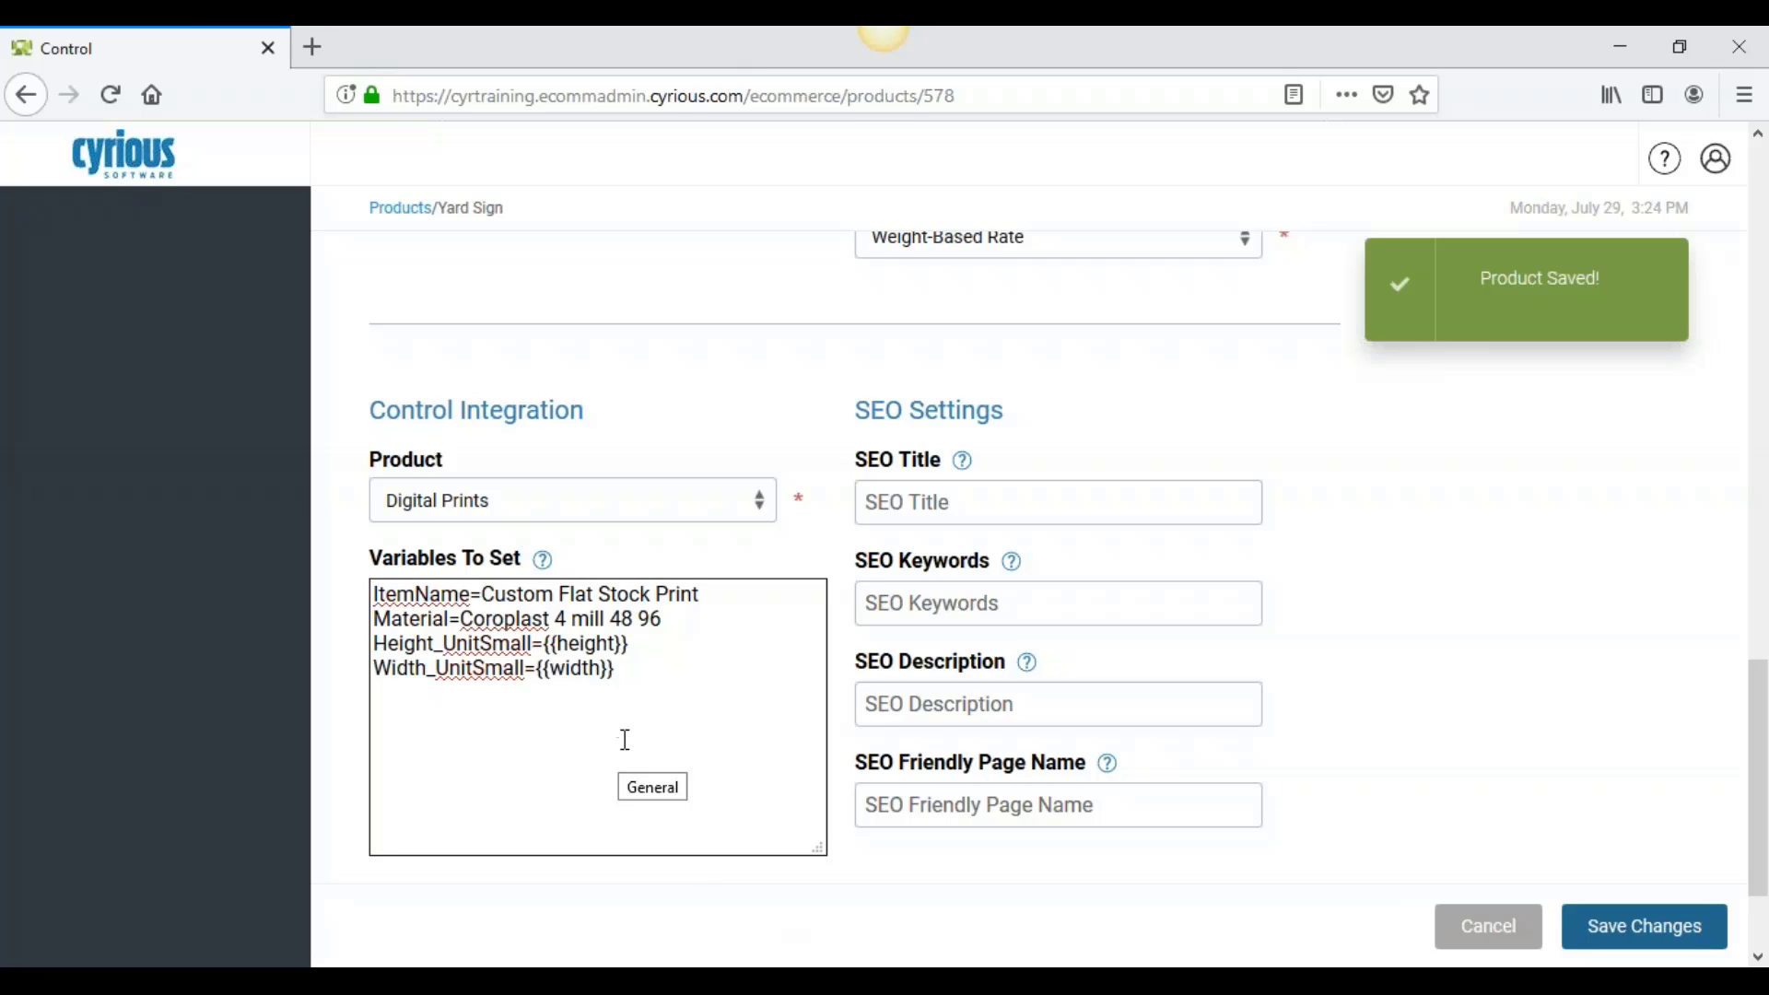
- Review the Control Integration variables against the product's Width and Height attributes
left_click(385, 505)
left_click(519, 450)
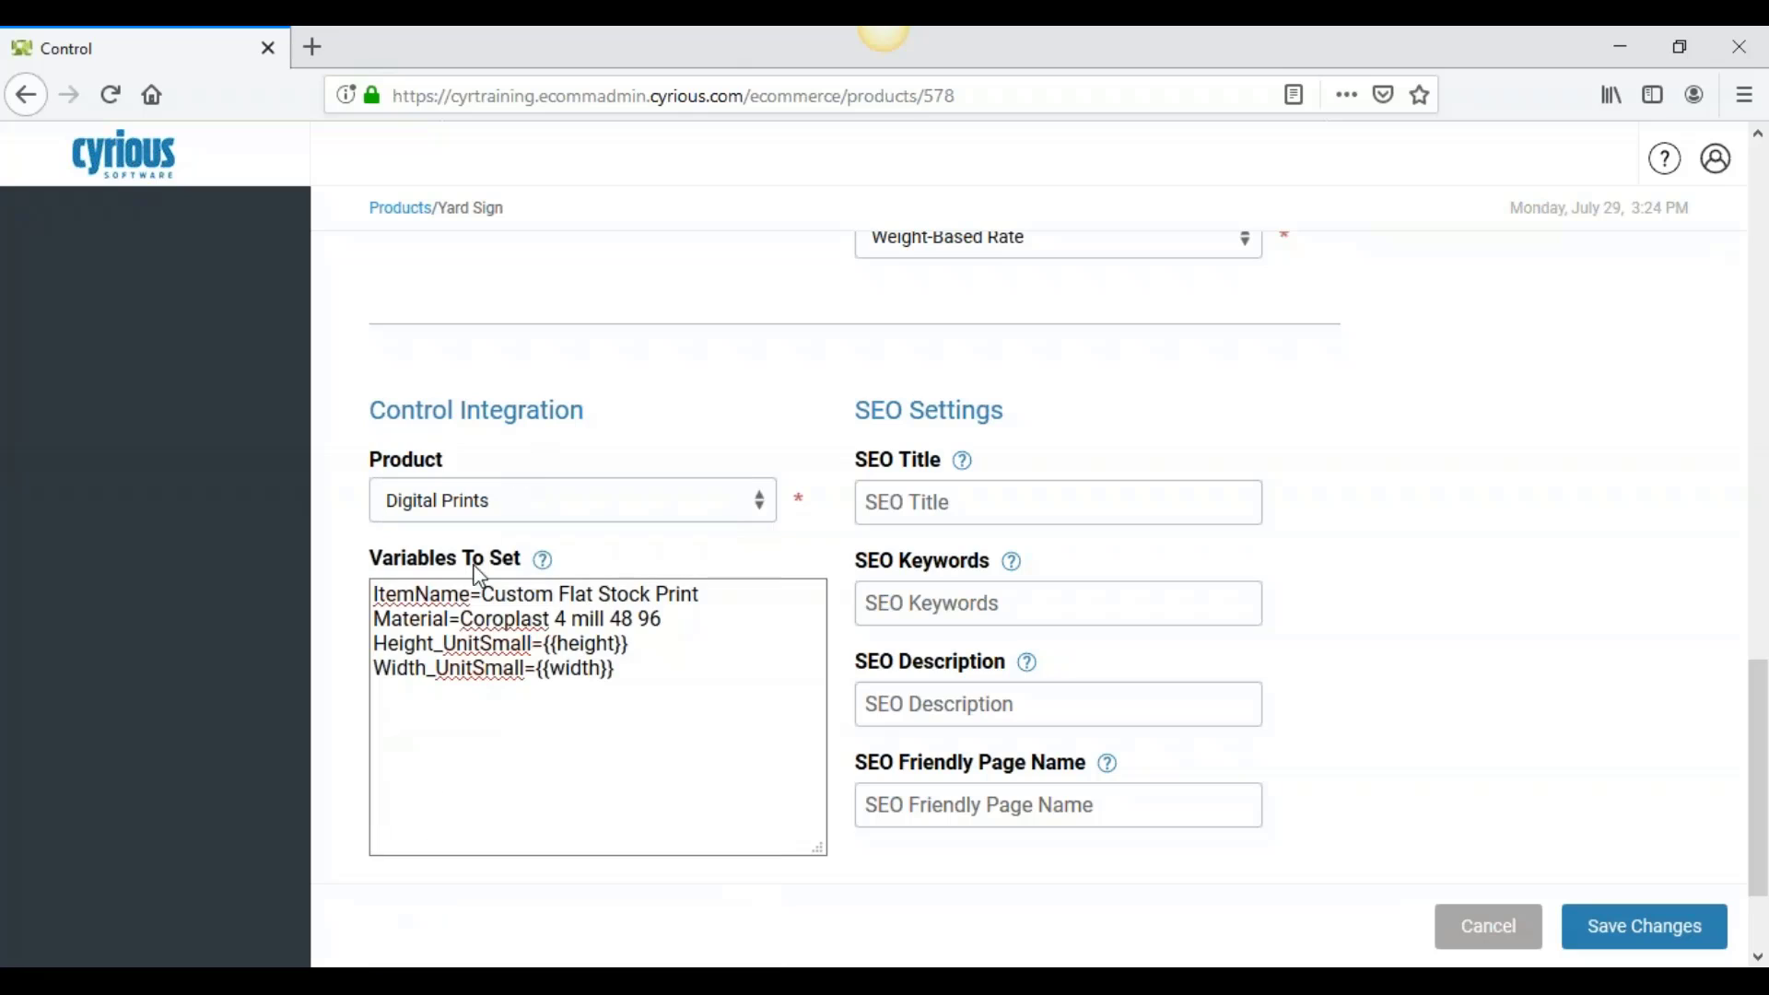
left_click_drag(373, 594, 557, 588)
left_click(728, 595)
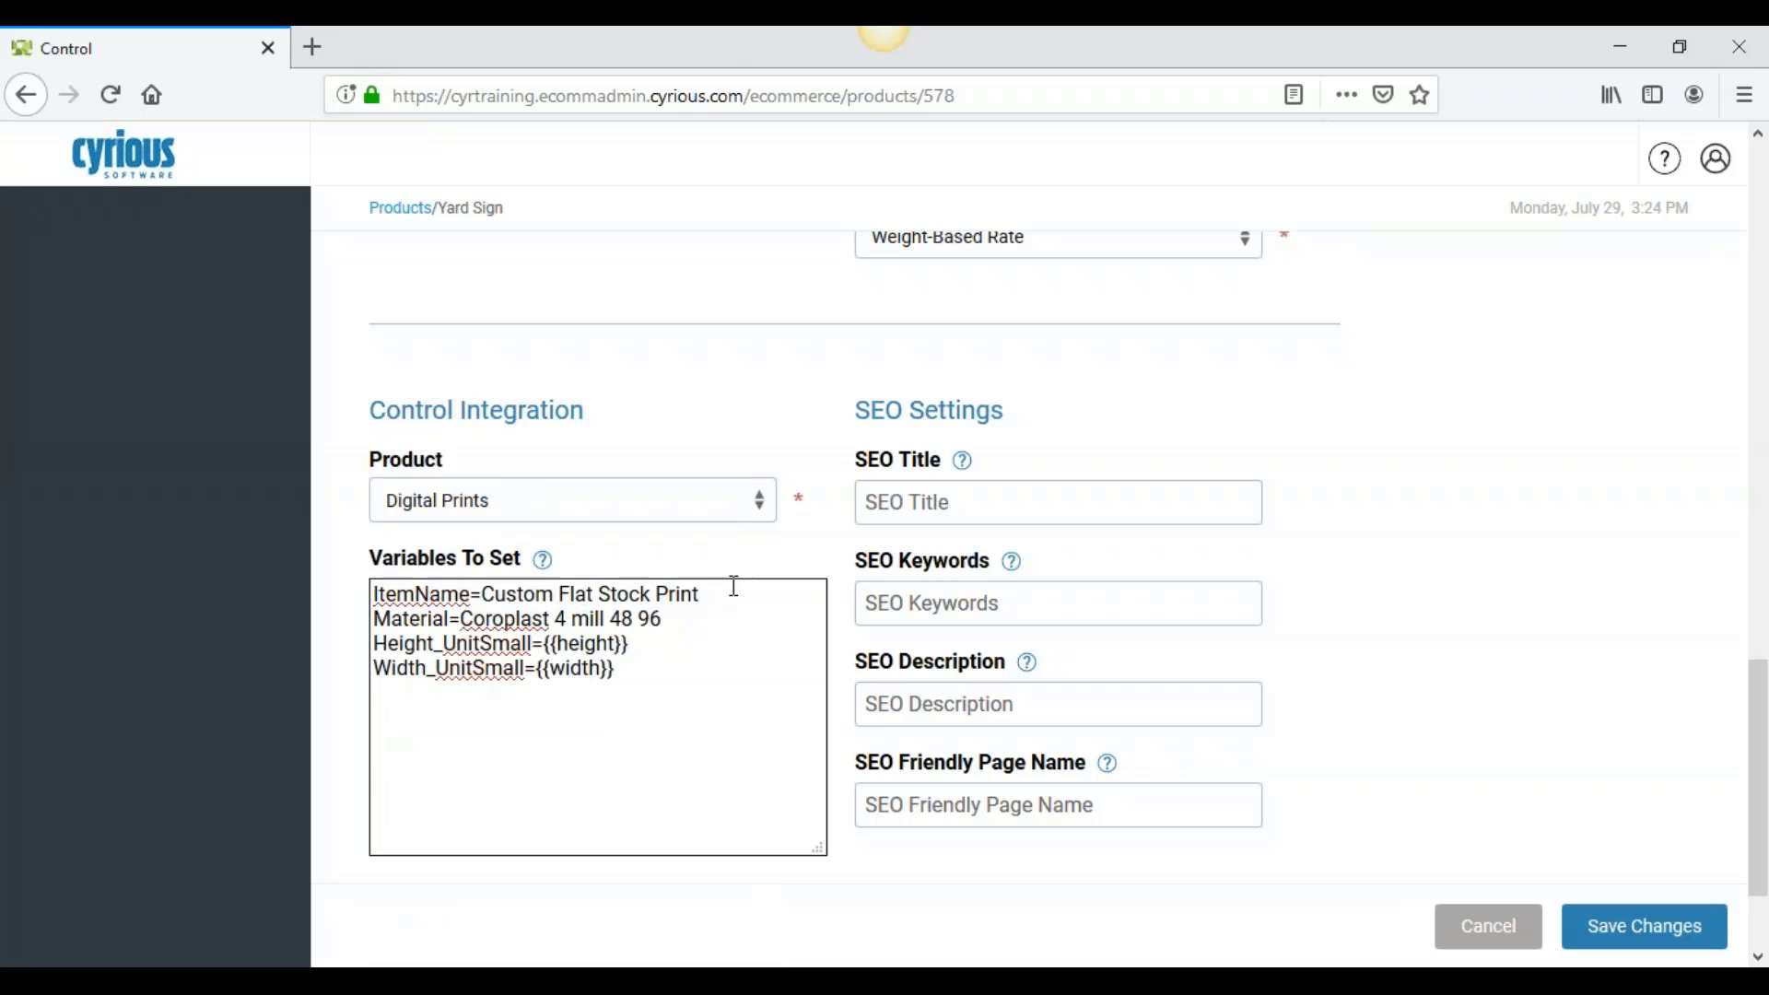
left_click_drag(462, 619, 458, 595)
left_click(478, 625)
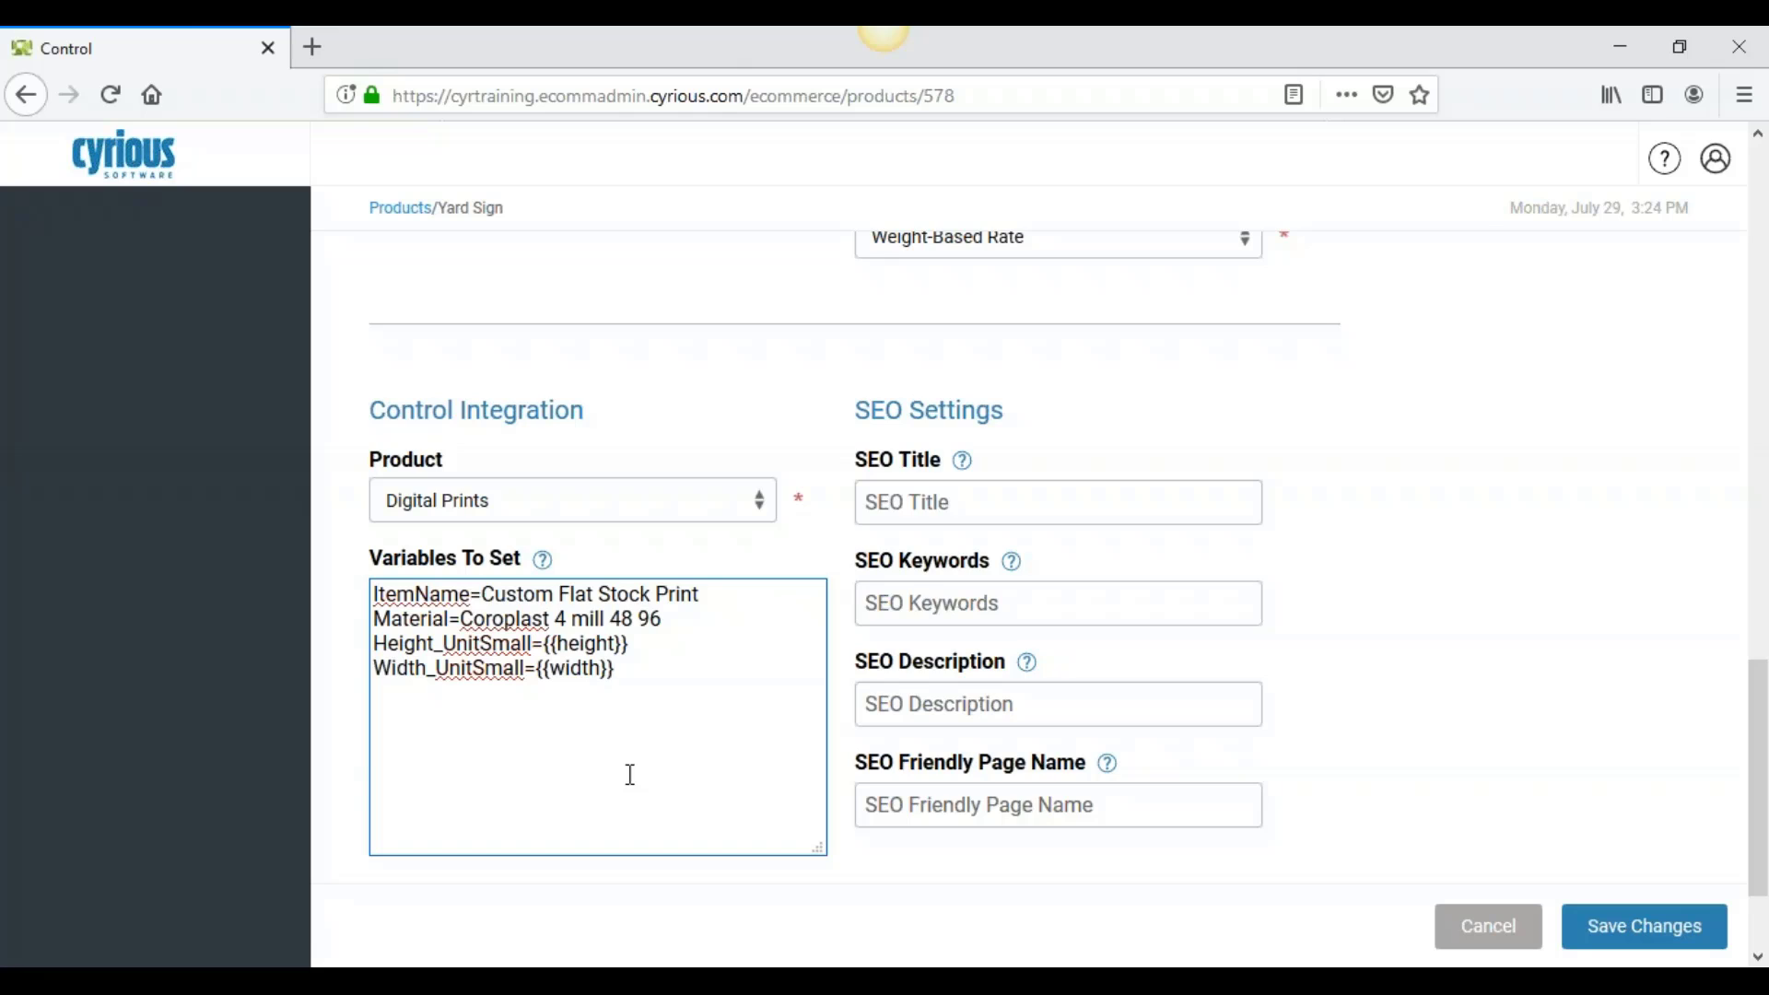
scroll(628, 771, "up", 7)
left_click(444, 365)
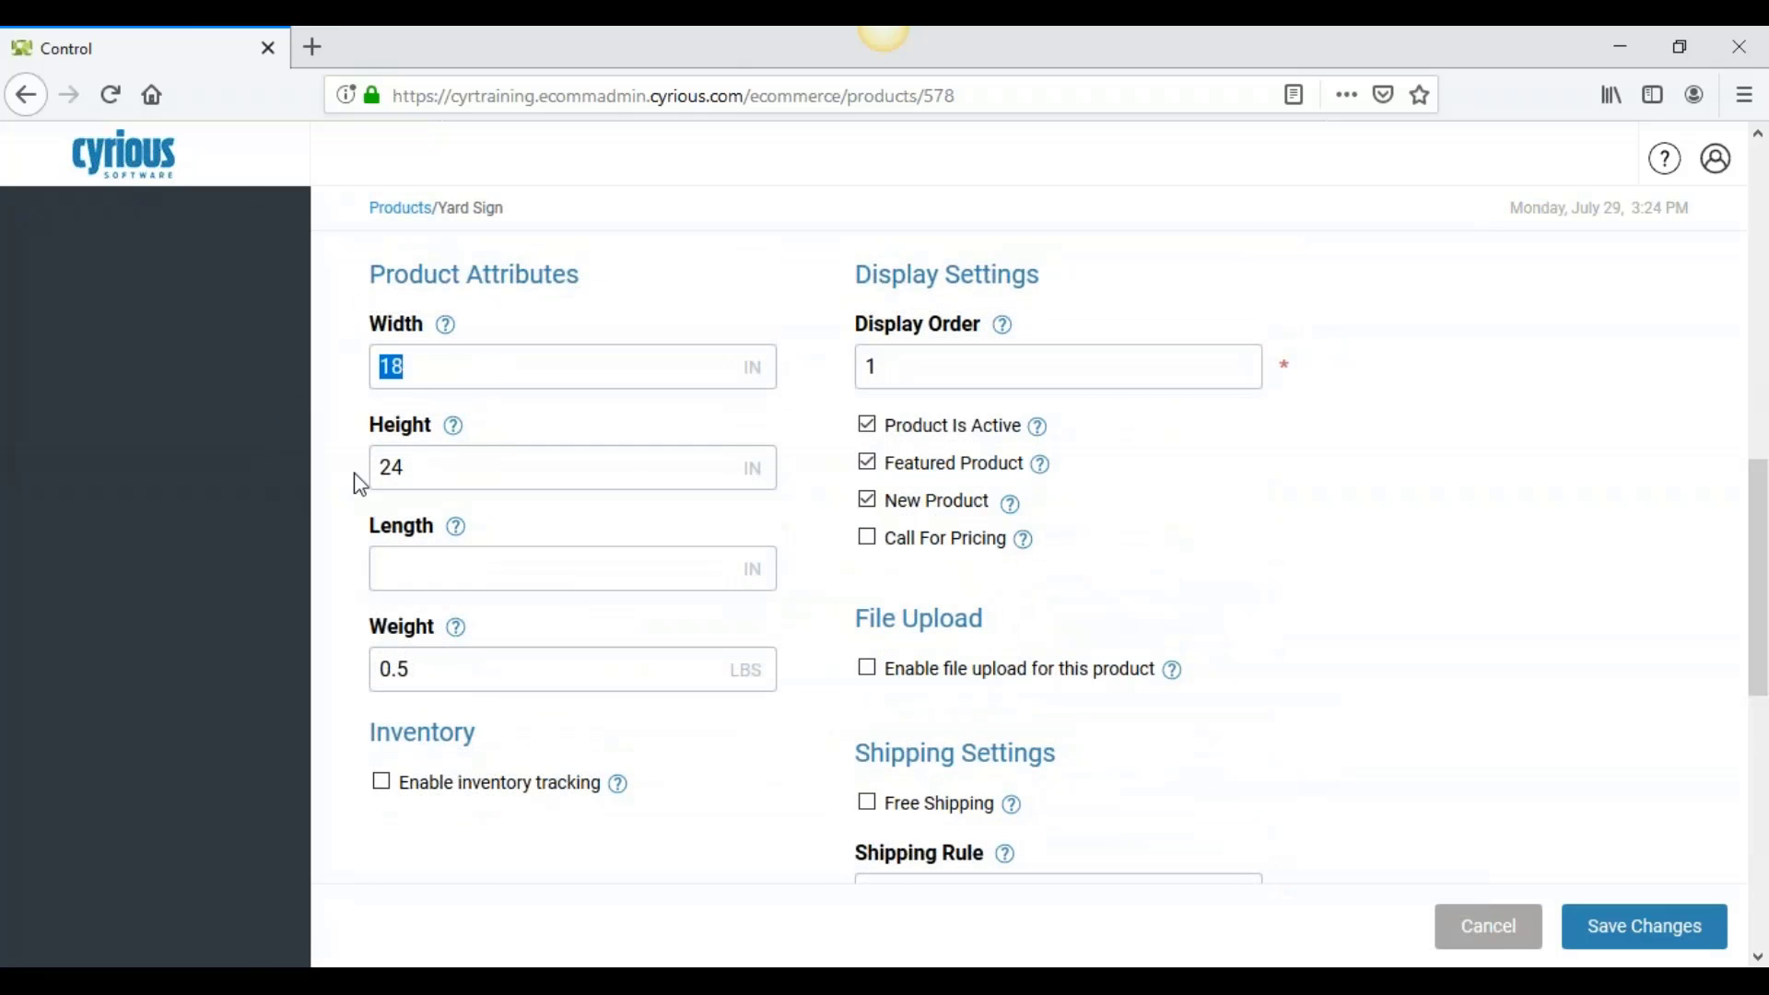
key("Tab")
- Show the available help and support options
left_click(1666, 175)
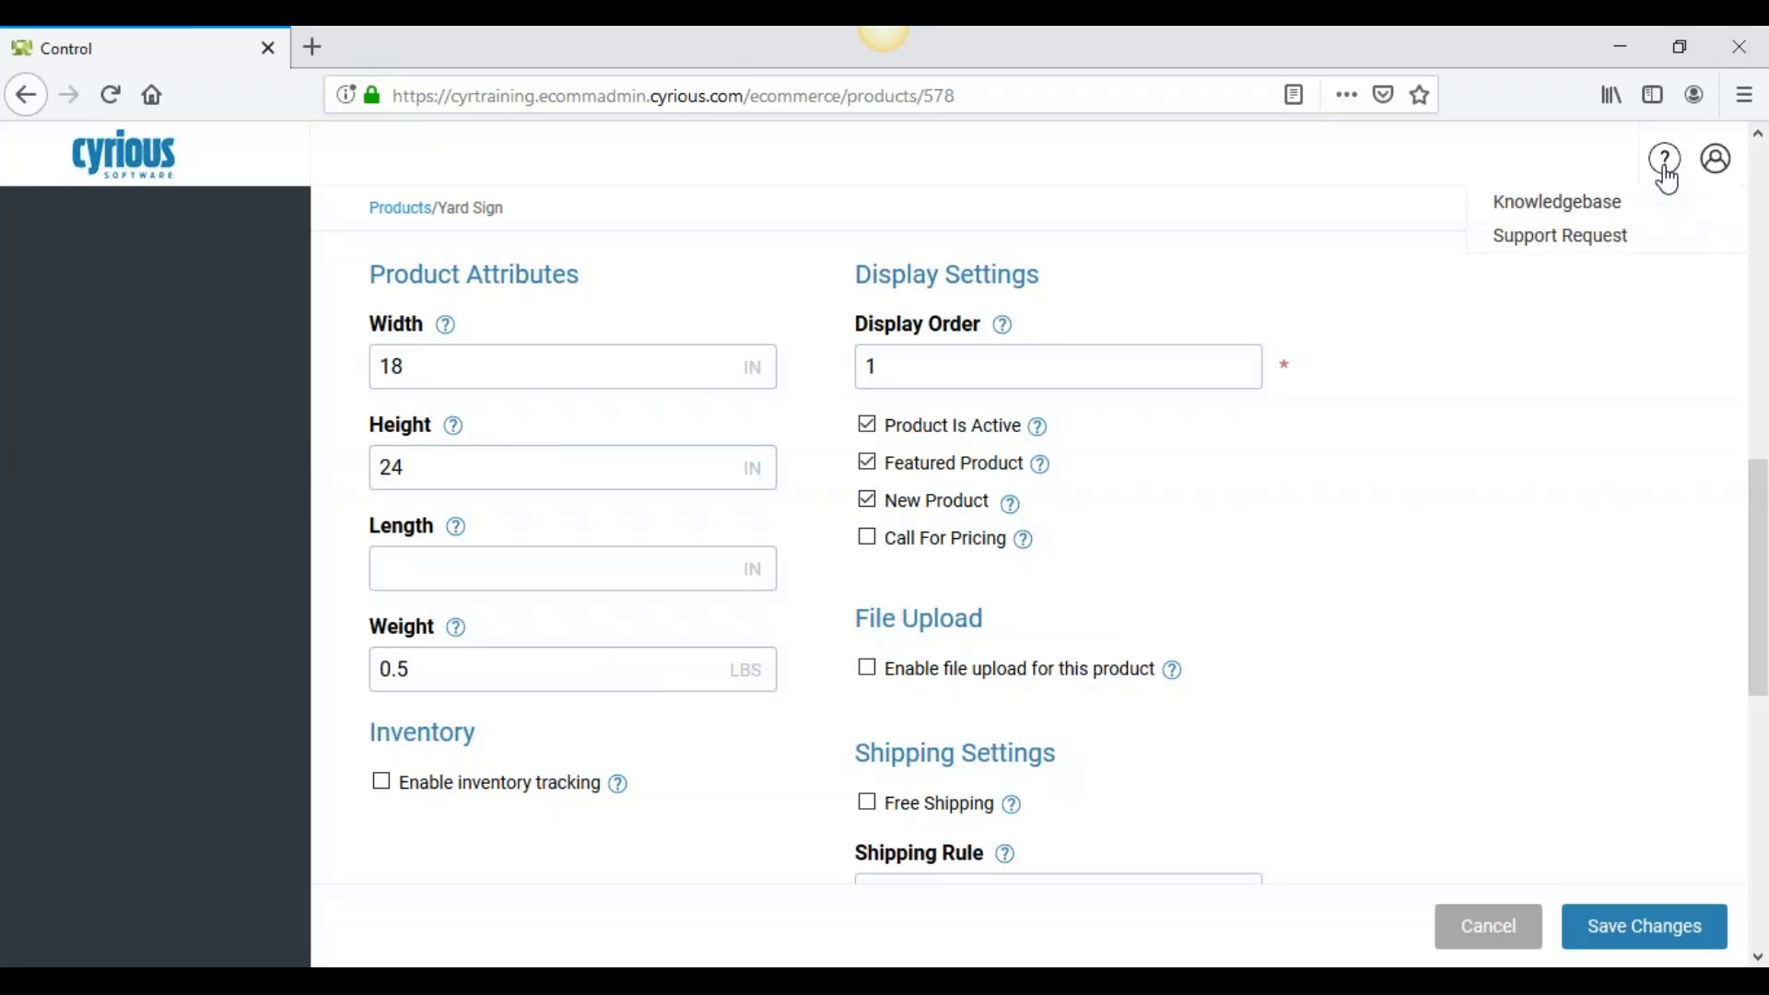